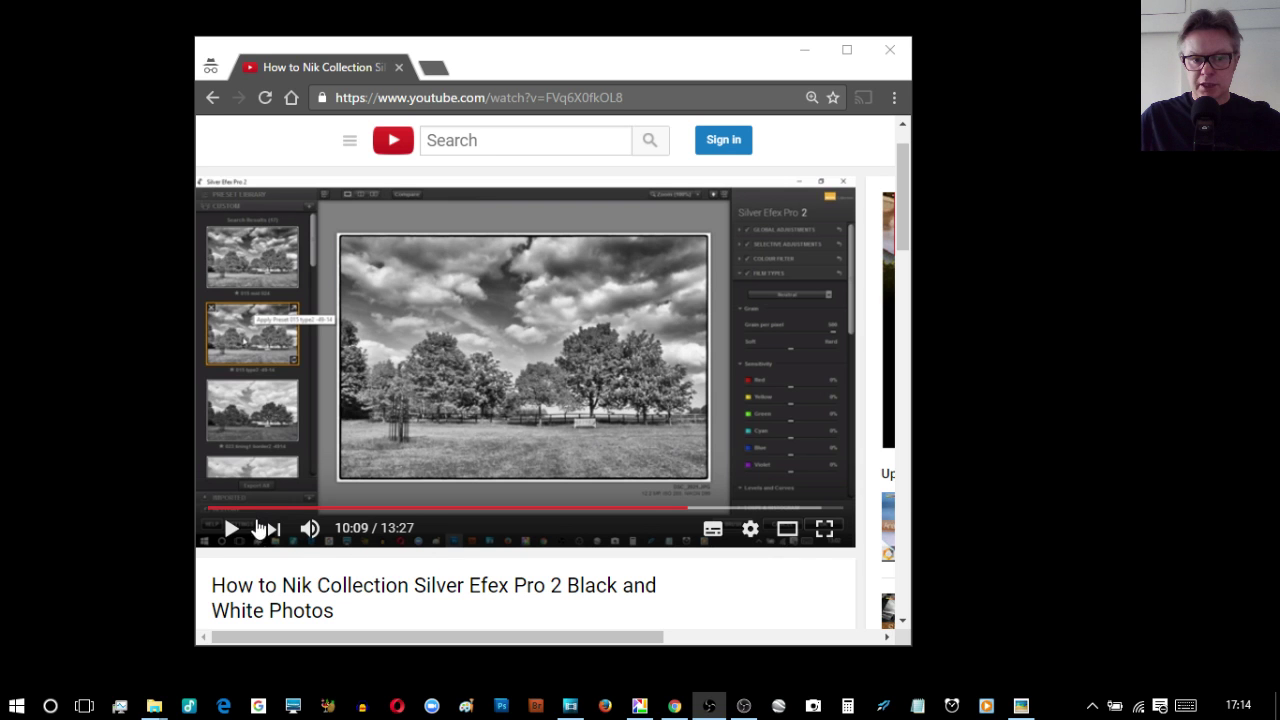
Step: Scrub the Silver Efex Pro 2 tutorial through 0:49, 5:54, 9:19 and 10:42 to the Photoshop part at 11:53
{"action": "left_click", "coordinate": [249, 509]}
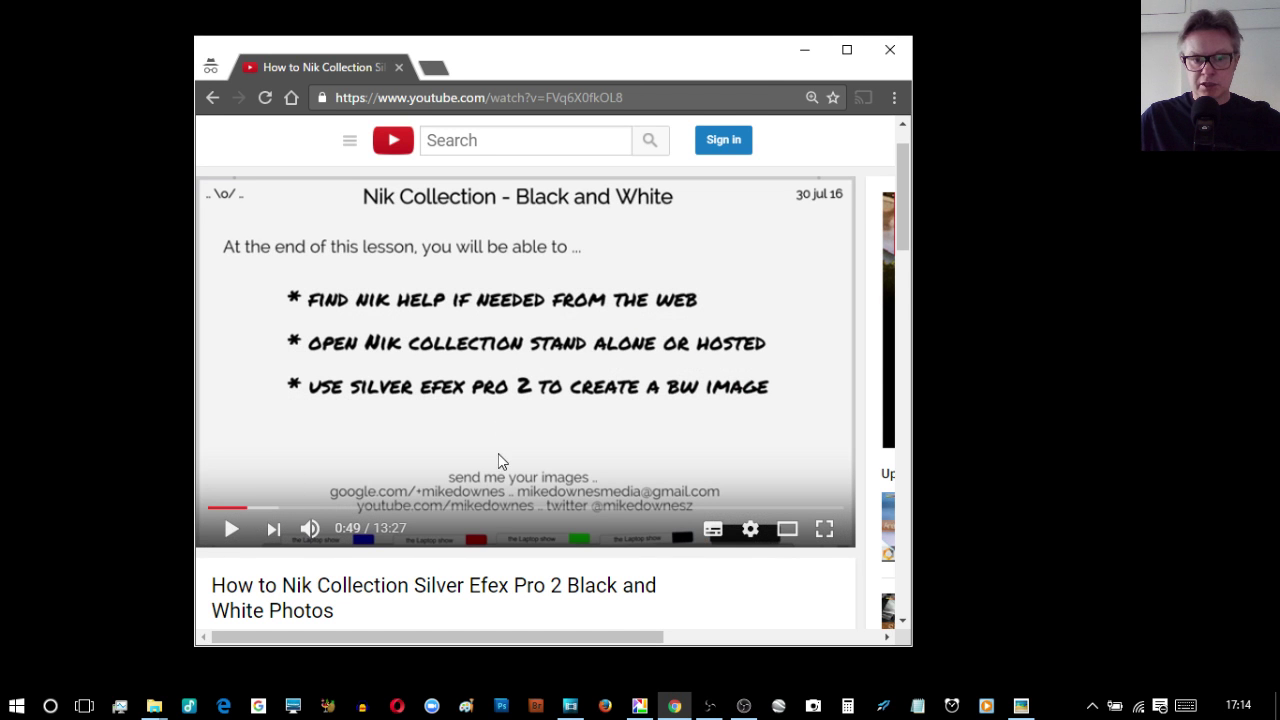
{"action": "left_click", "coordinate": [489, 509]}
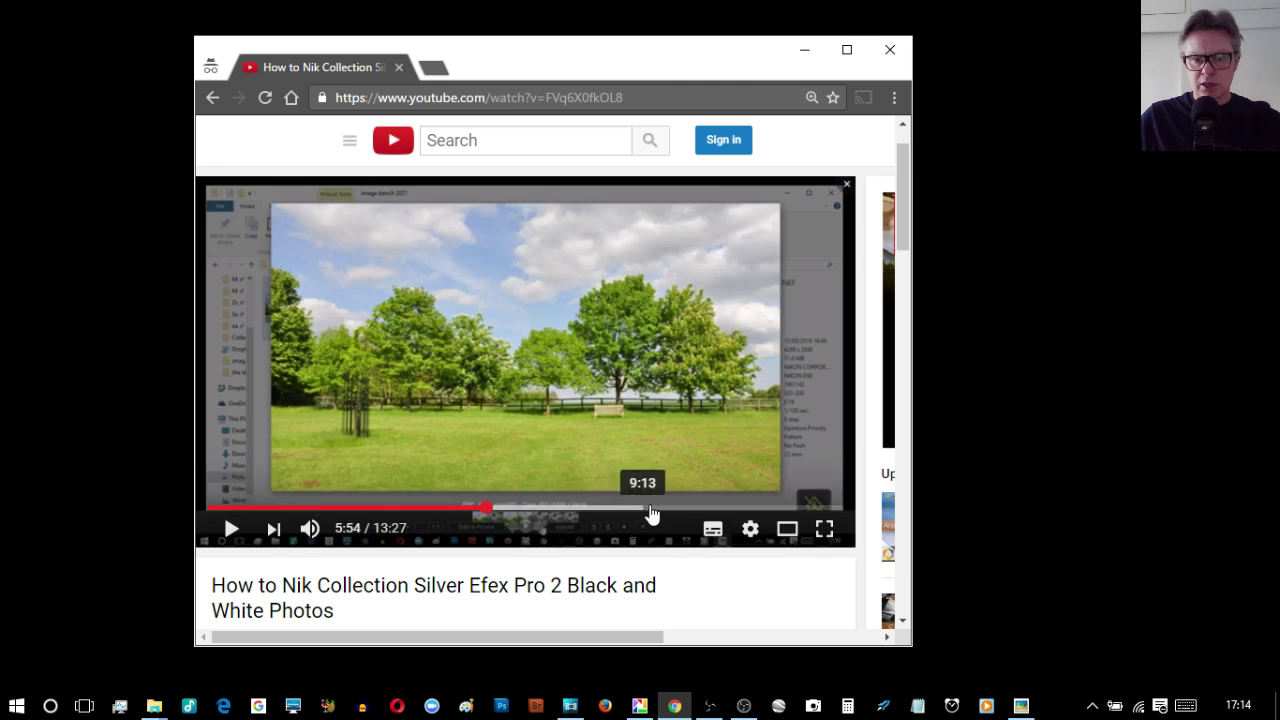
{"action": "left_click", "coordinate": [650, 509]}
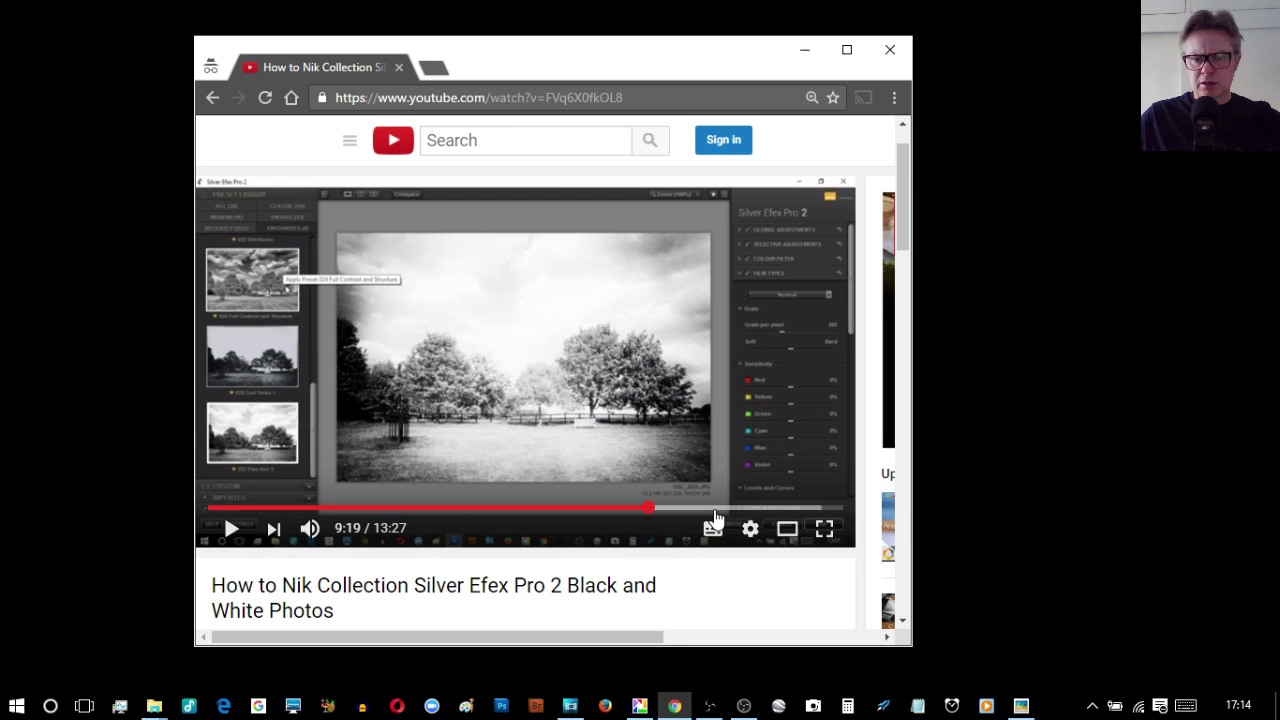
{"action": "left_click", "coordinate": [713, 509]}
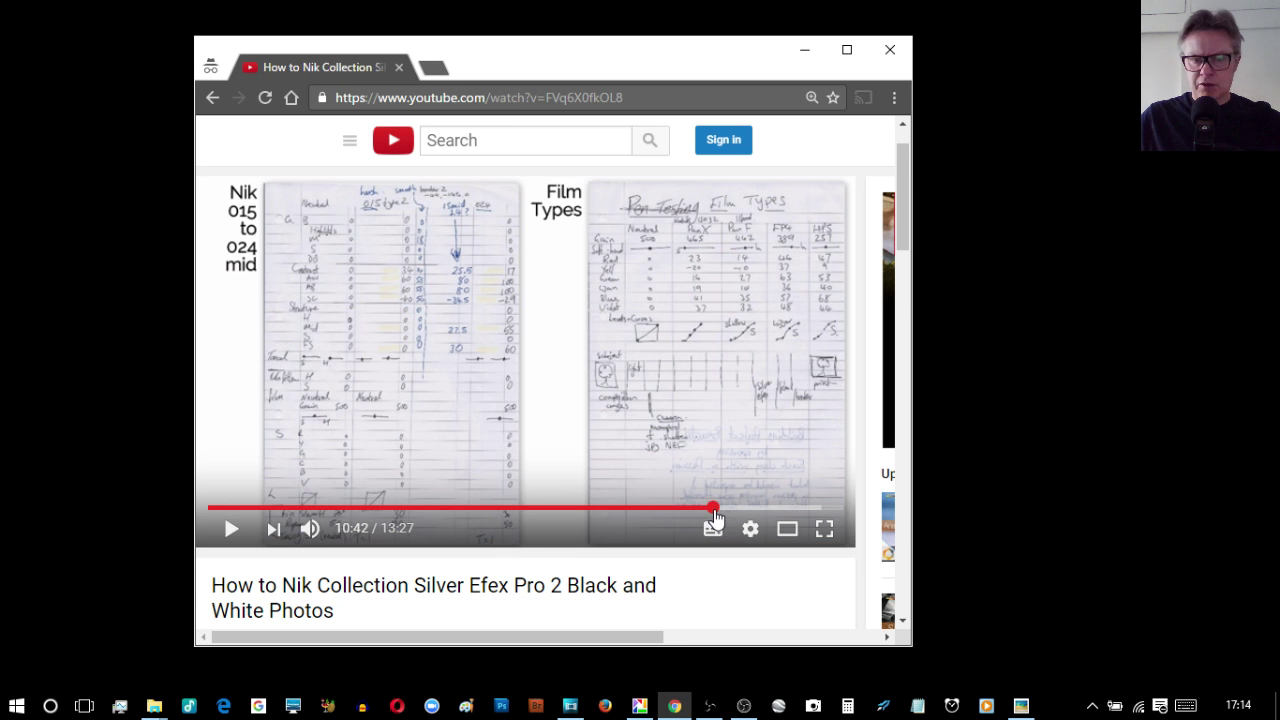
{"action": "left_click", "coordinate": [768, 509]}
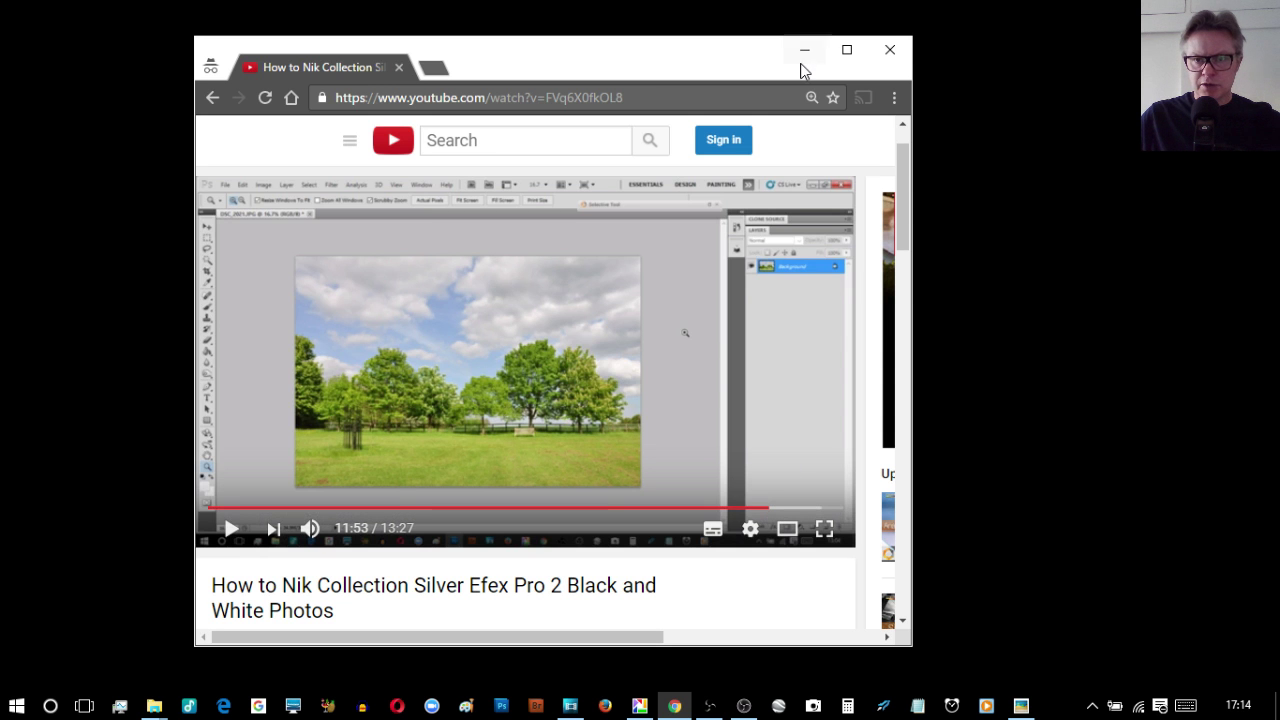
Step: Minimise Chrome, bring up OBS to review the nik collection scene's sources, then hide OBS again
{"action": "left_click", "coordinate": [804, 50]}
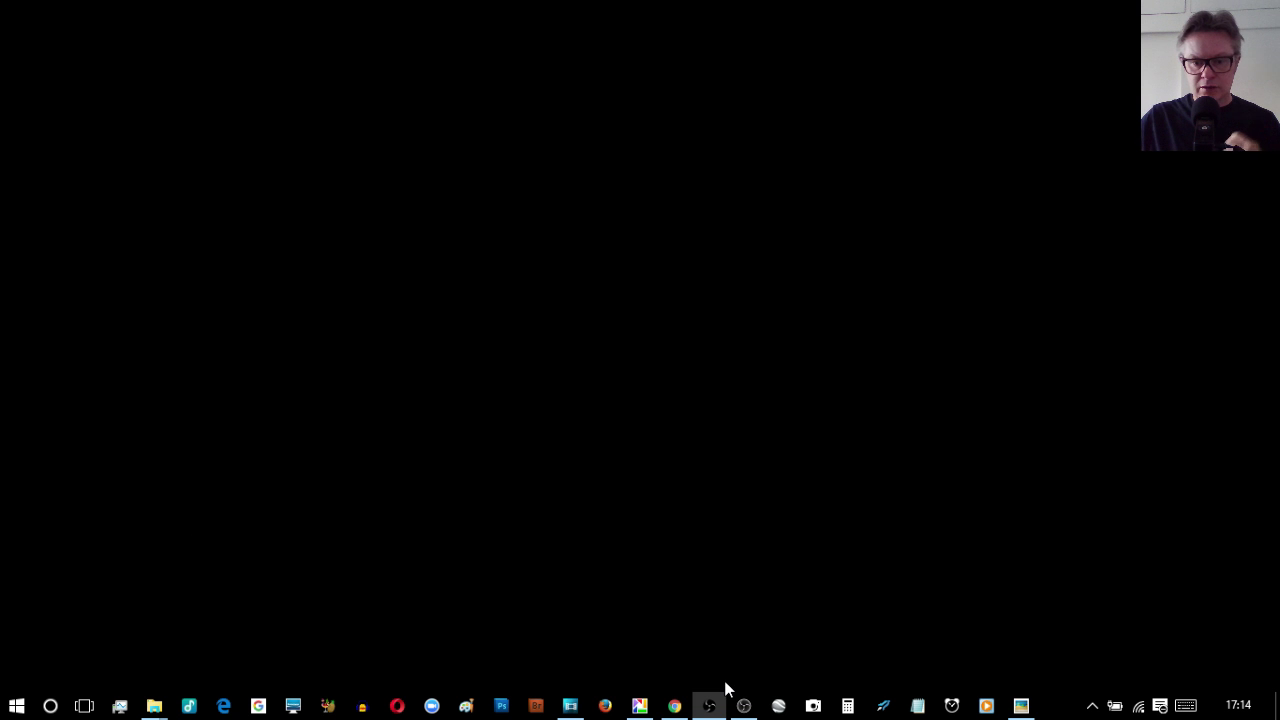
{"action": "left_click", "coordinate": [743, 708]}
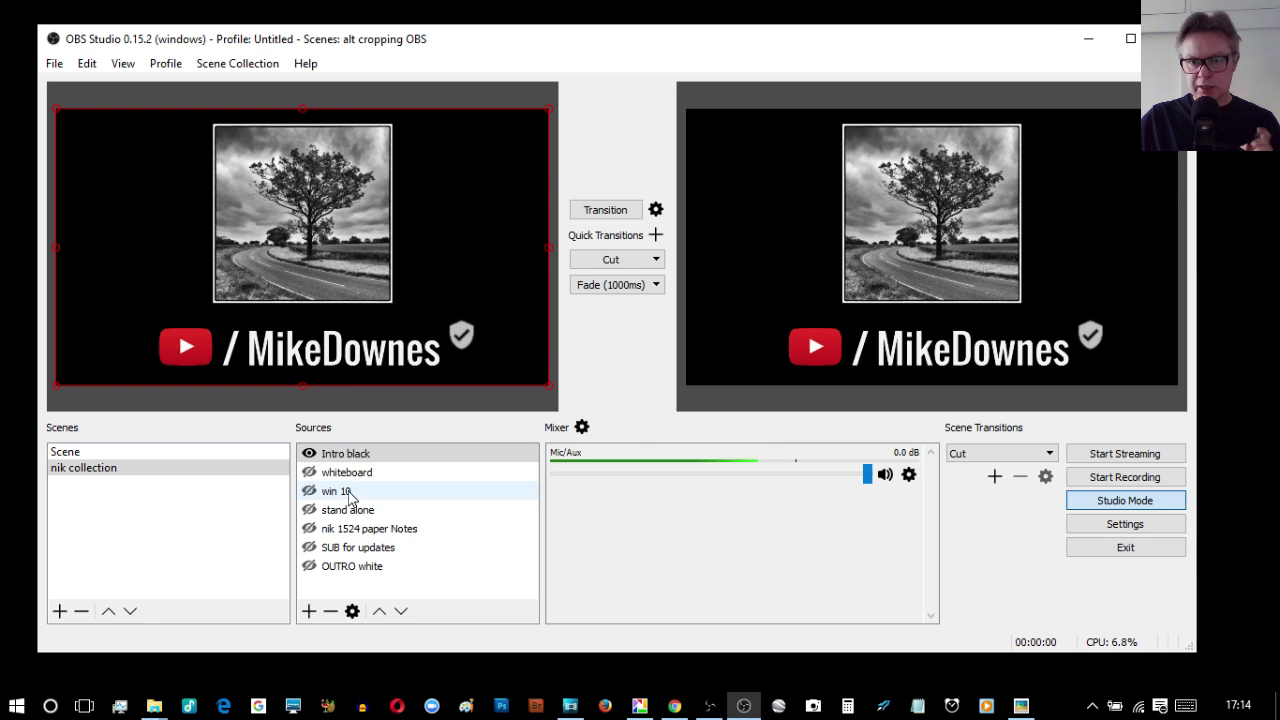
{"action": "left_click", "coordinate": [1088, 45]}
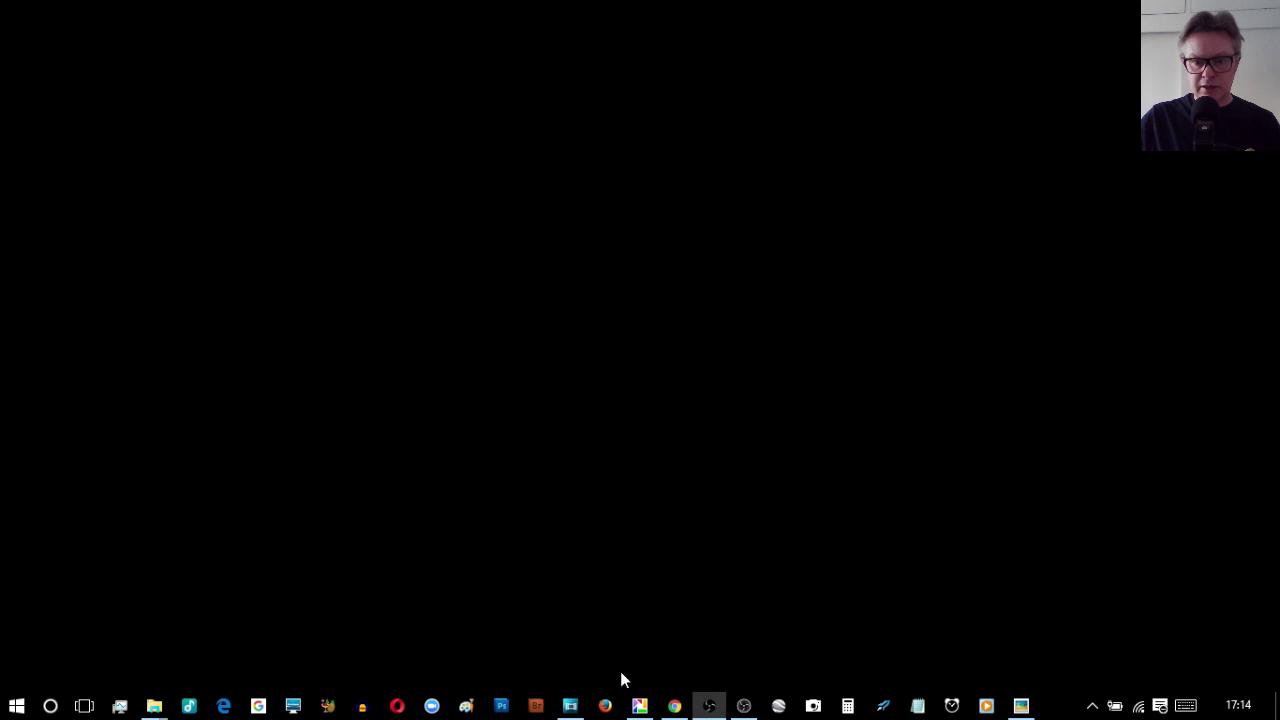
Step: Restore the channel-intro project and select the timeline range from about 7 to 8 seconds
{"action": "left_click", "coordinate": [579, 699]}
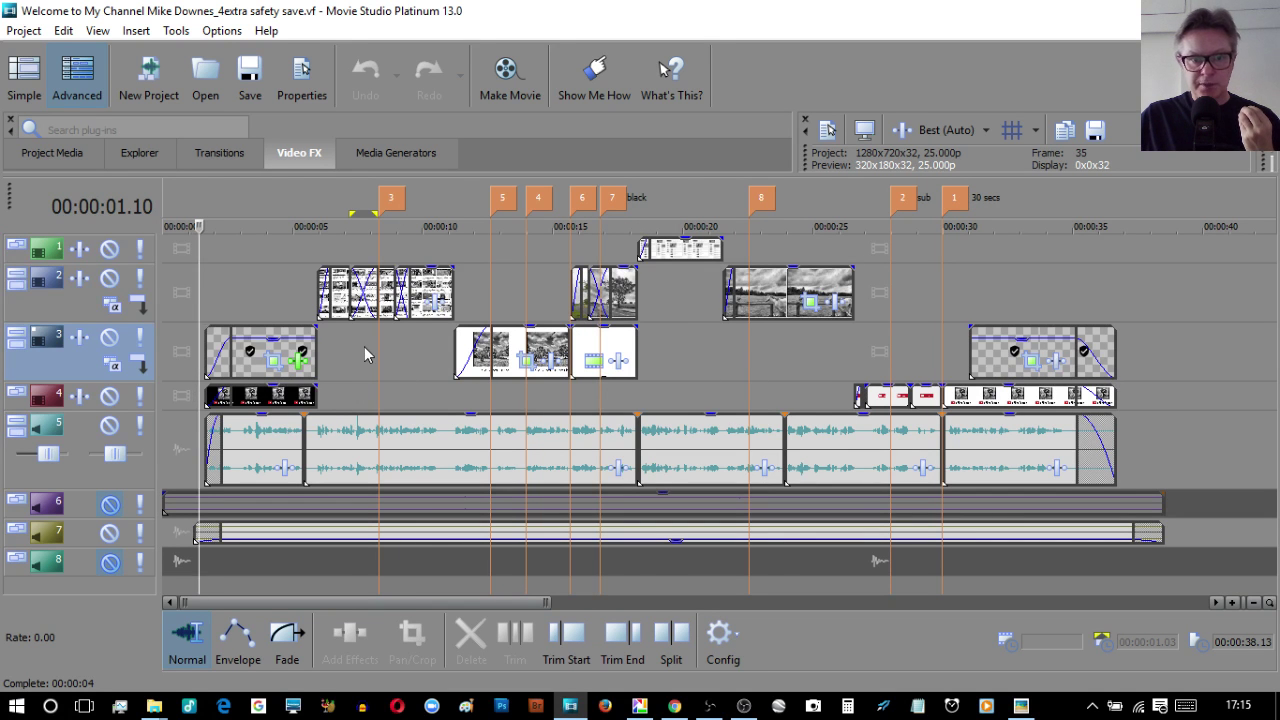
{"action": "left_click", "coordinate": [364, 352]}
{"action": "scroll", "coordinate": [364, 346], "scroll_direction": "up", "scroll_amount": 10}
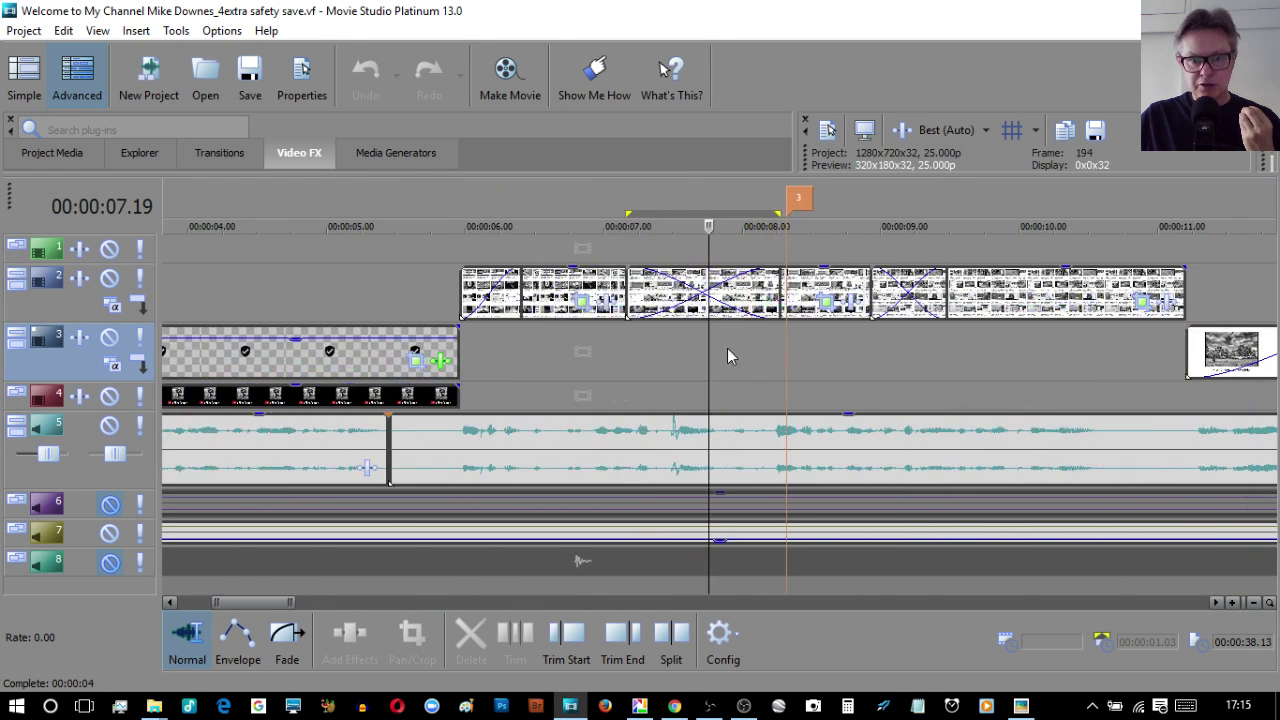
{"action": "left_click_drag", "start_coordinate": [606, 343], "coordinate": [816, 360]}
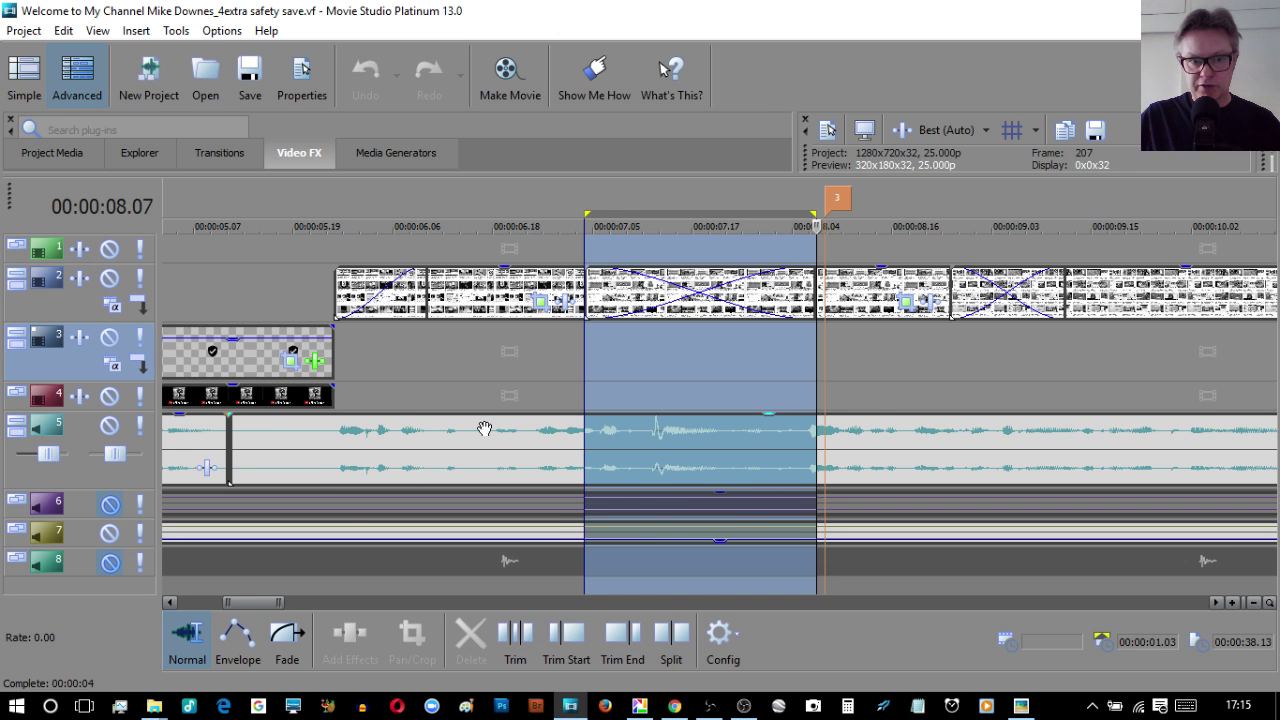
{"action": "scroll", "coordinate": [458, 365], "scroll_direction": "down", "scroll_amount": 3}
{"action": "scroll", "coordinate": [452, 352], "scroll_direction": "down", "scroll_amount": 4}
Step: Return playback to 4.22 seconds and widen the track headers to show names and faders
{"action": "left_click", "coordinate": [332, 285]}
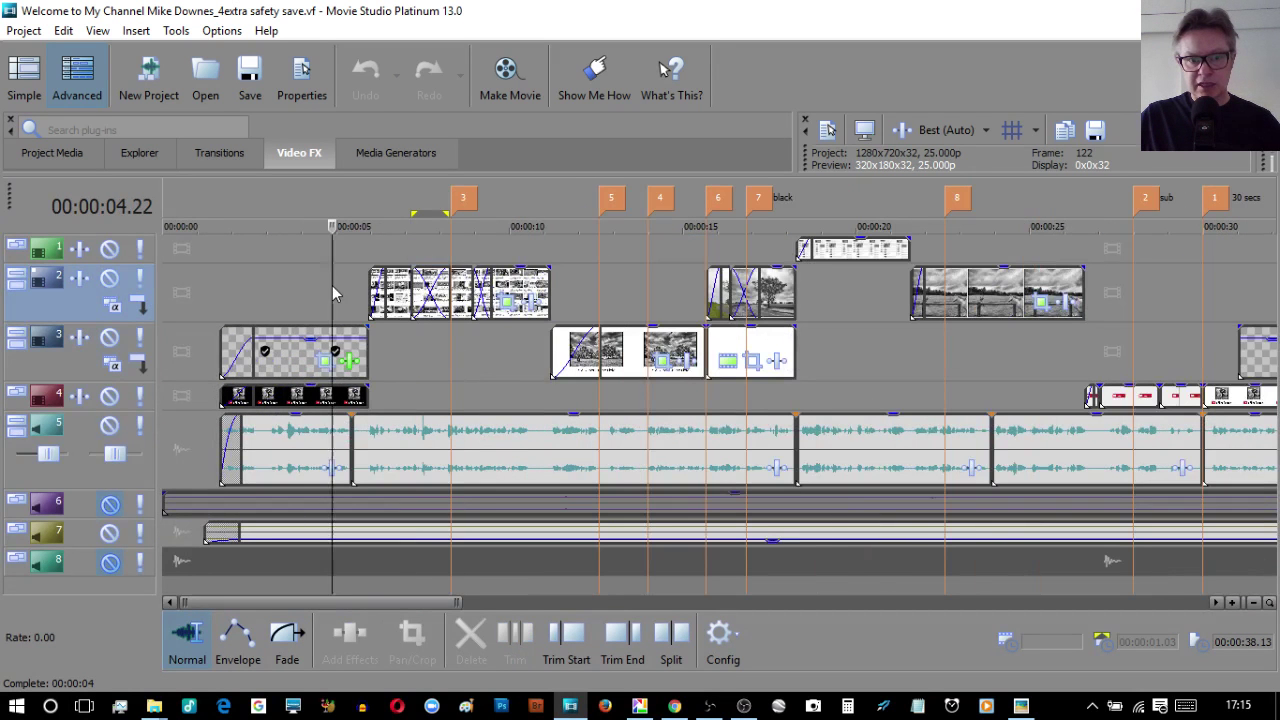
{"action": "scroll", "coordinate": [334, 365], "scroll_direction": "down", "scroll_amount": 4}
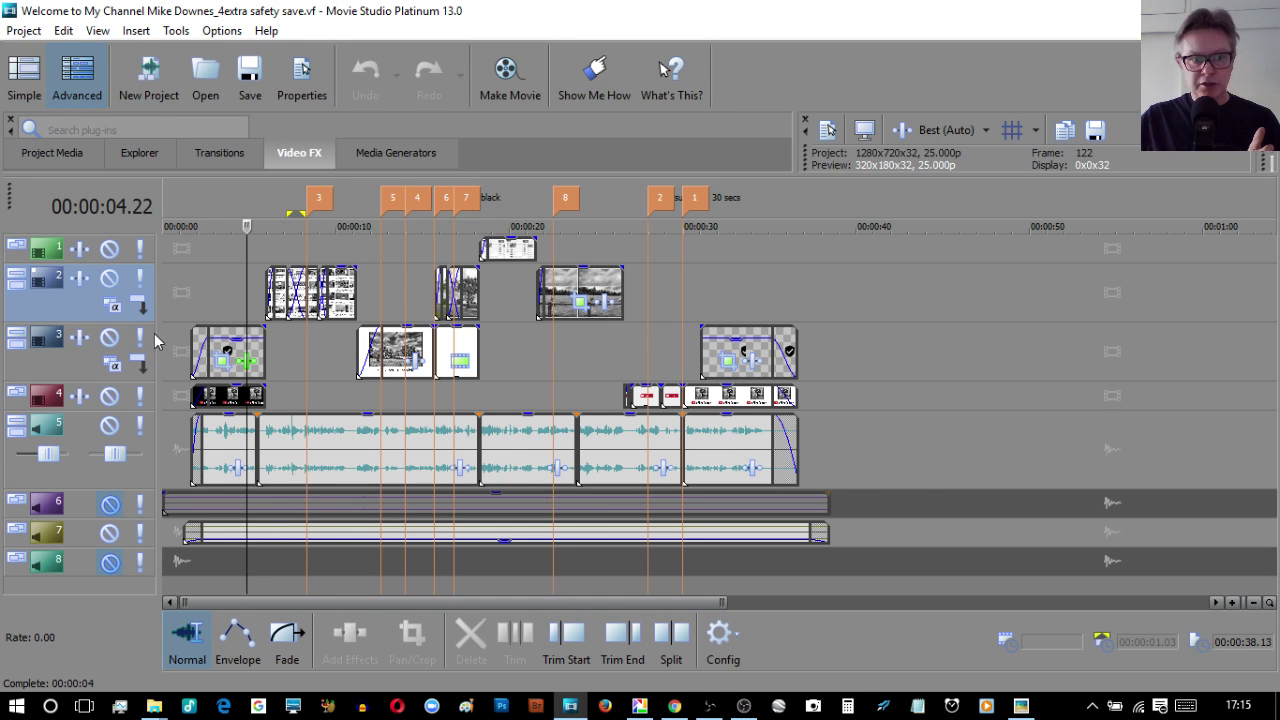
{"action": "left_click_drag", "start_coordinate": [159, 333], "coordinate": [269, 333]}
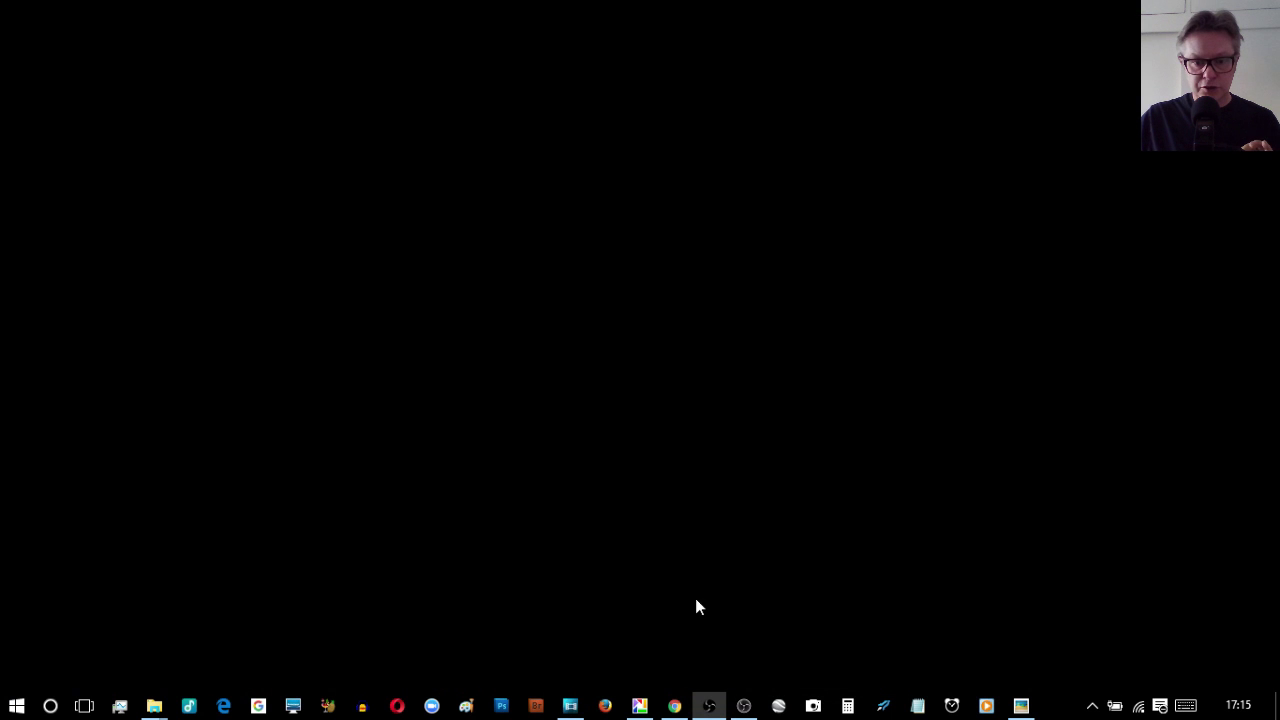
Step: Bring up Picasa and advance from the stand-alone collage (image 8) to the handwritten film notes collage (image 9)
{"action": "left_click", "coordinate": [639, 706]}
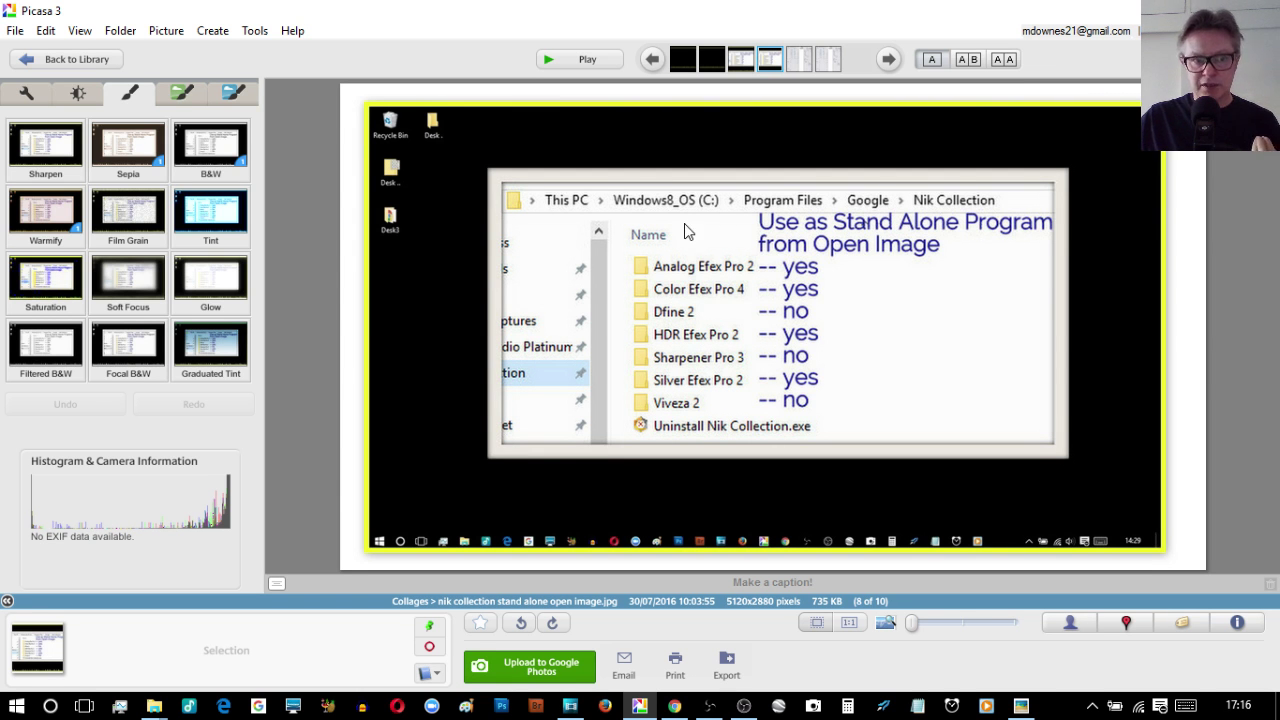
{"action": "left_click", "coordinate": [888, 61]}
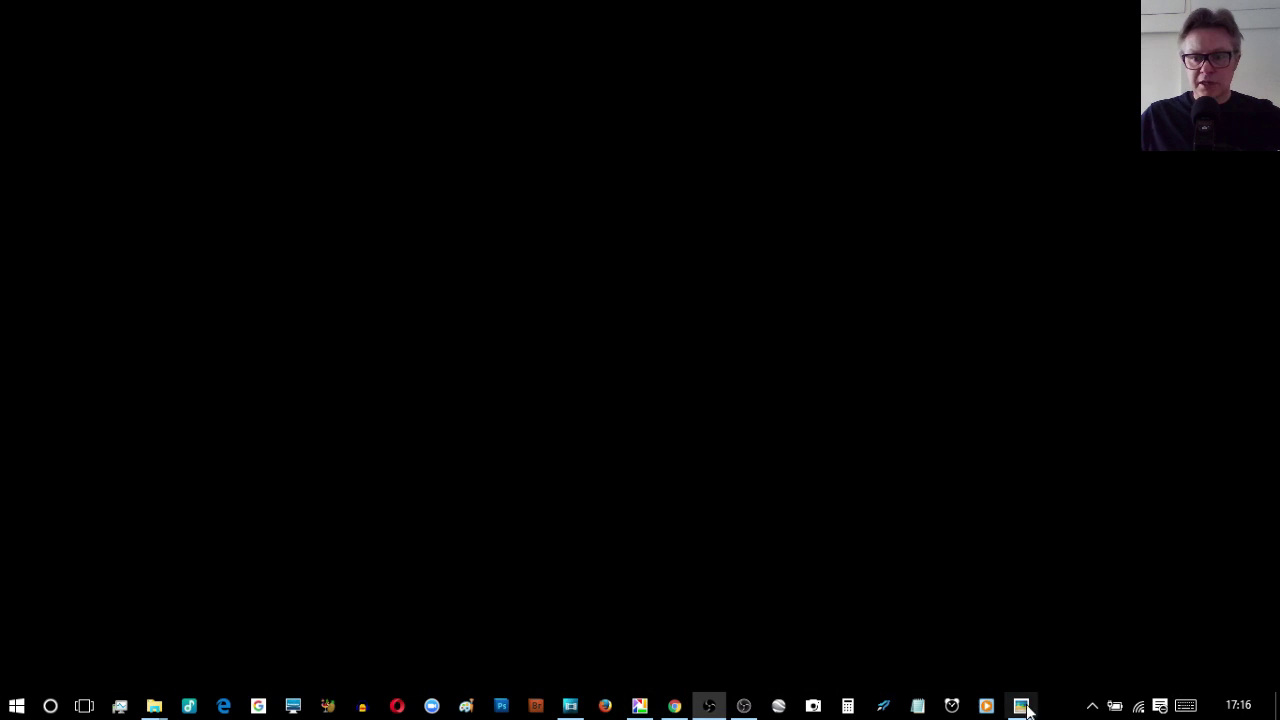
Step: View the Nik Collection Black and White objectives slide, check Movie Studio briefly, then minimise the viewer
{"action": "left_click", "coordinate": [1021, 706]}
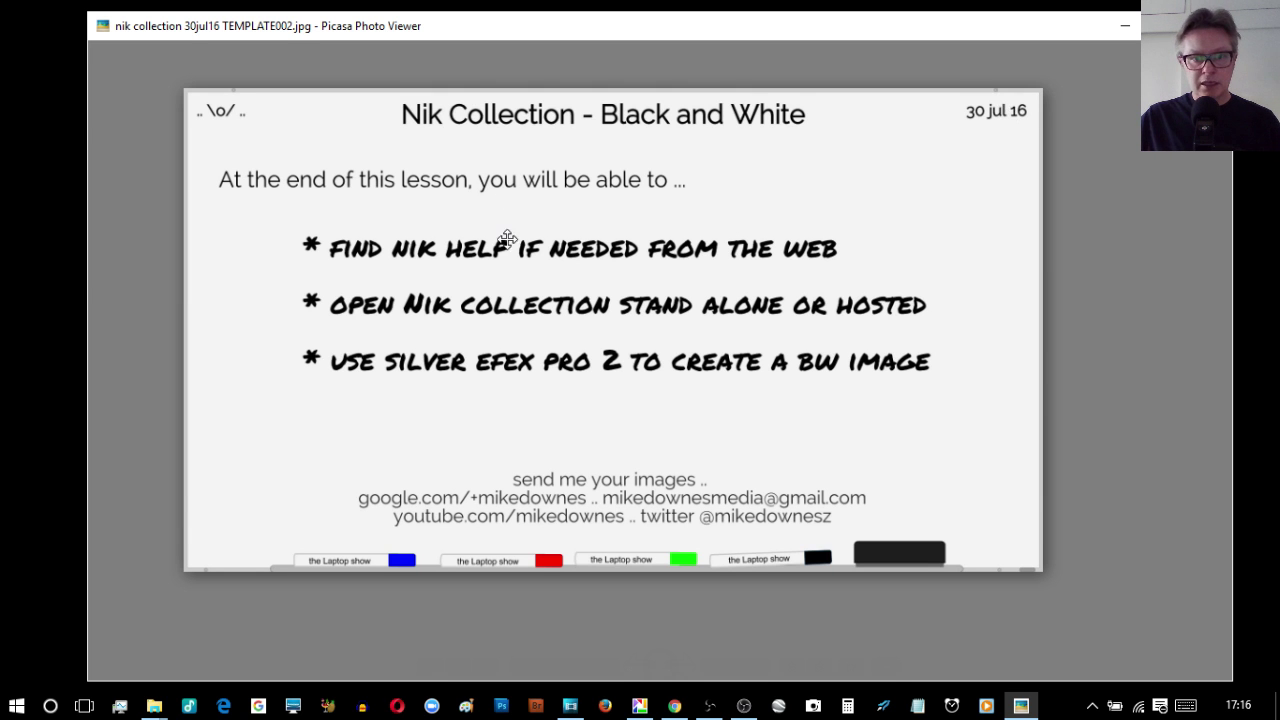
{"action": "mouse_move", "coordinate": [517, 397]}
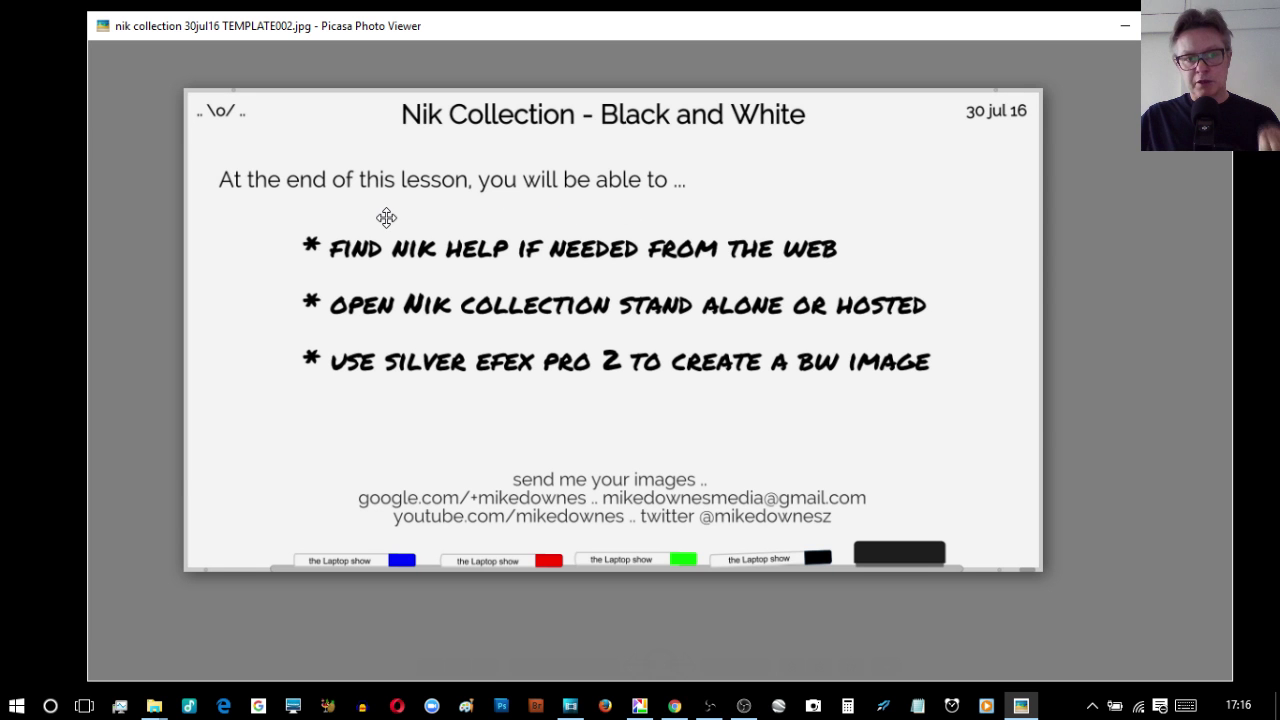
{"action": "mouse_move", "coordinate": [455, 361]}
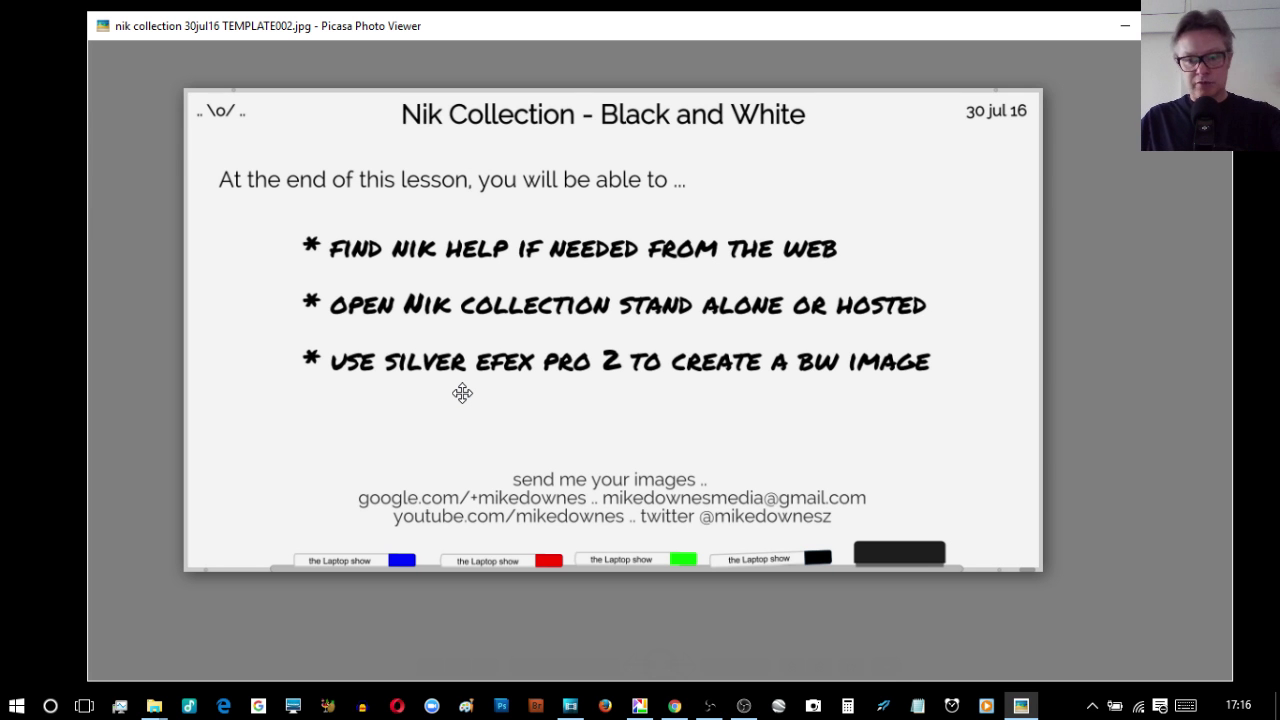
{"action": "left_click", "coordinate": [570, 705]}
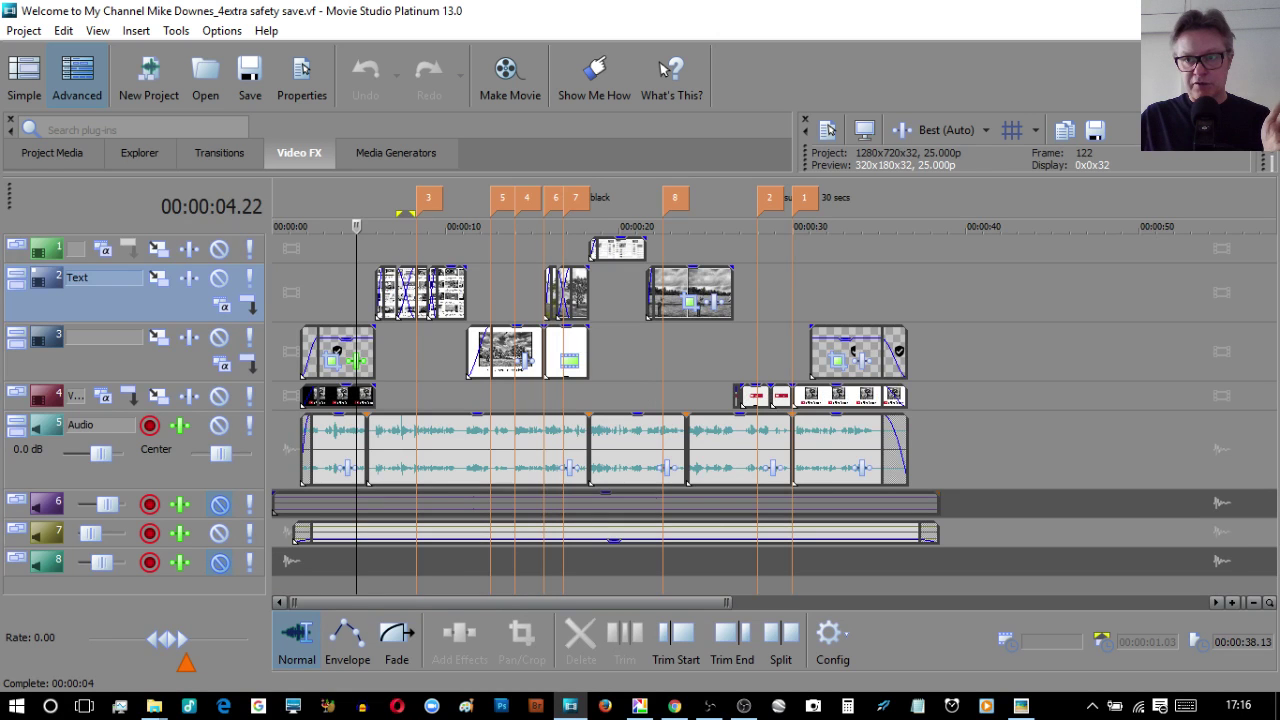
{"action": "key", "text": "alt+Tab"}
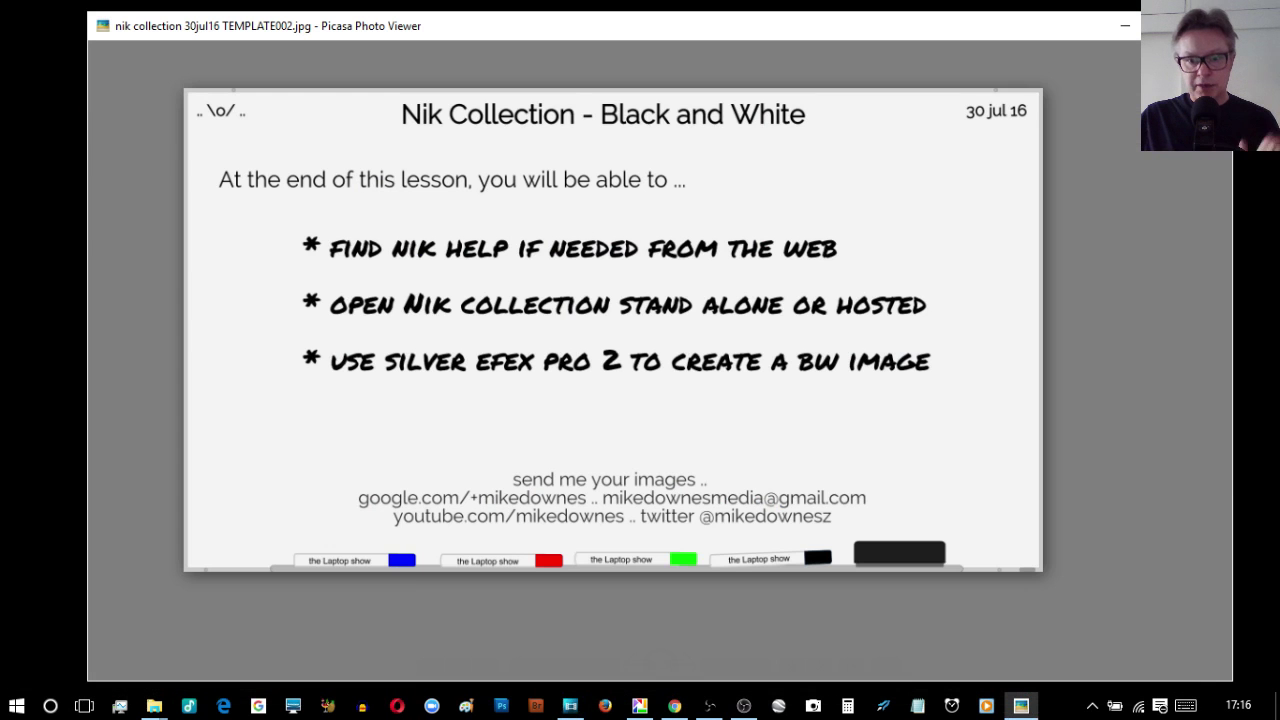
{"action": "left_click", "coordinate": [1127, 29]}
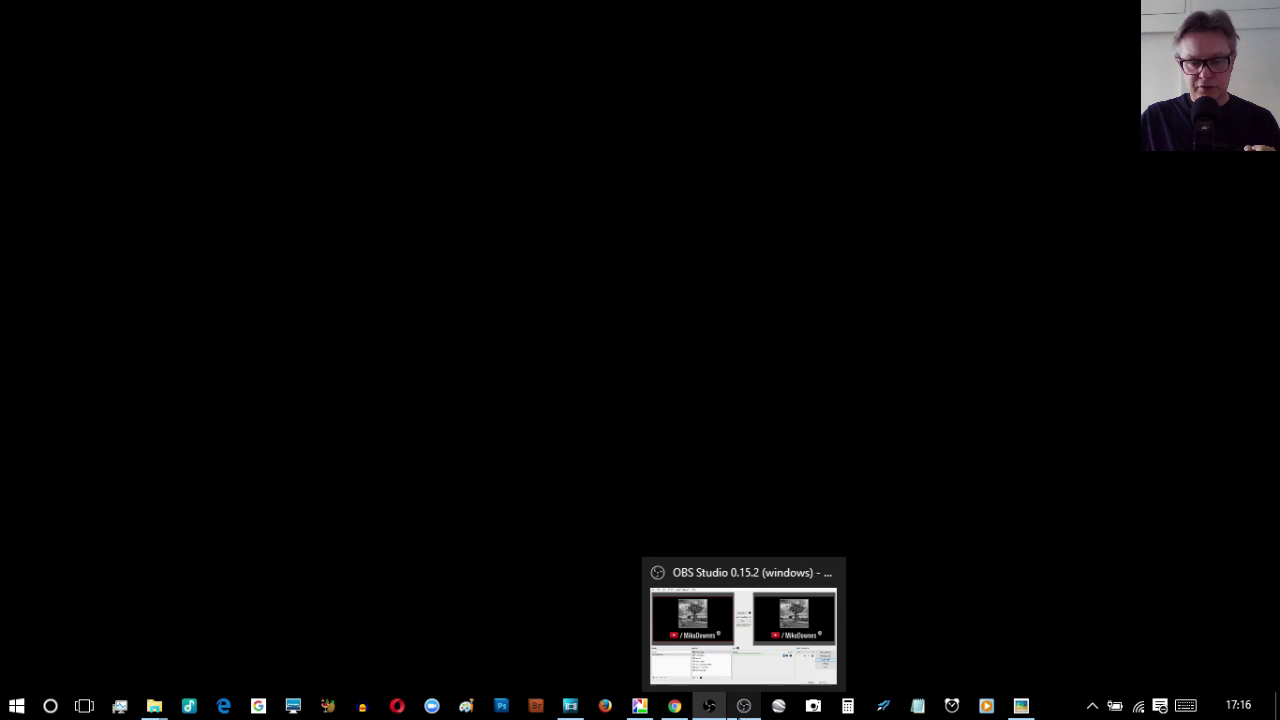
Step: Restore OBS, hide the Intro black source and transition the black preview to program
{"action": "left_click", "coordinate": [744, 705]}
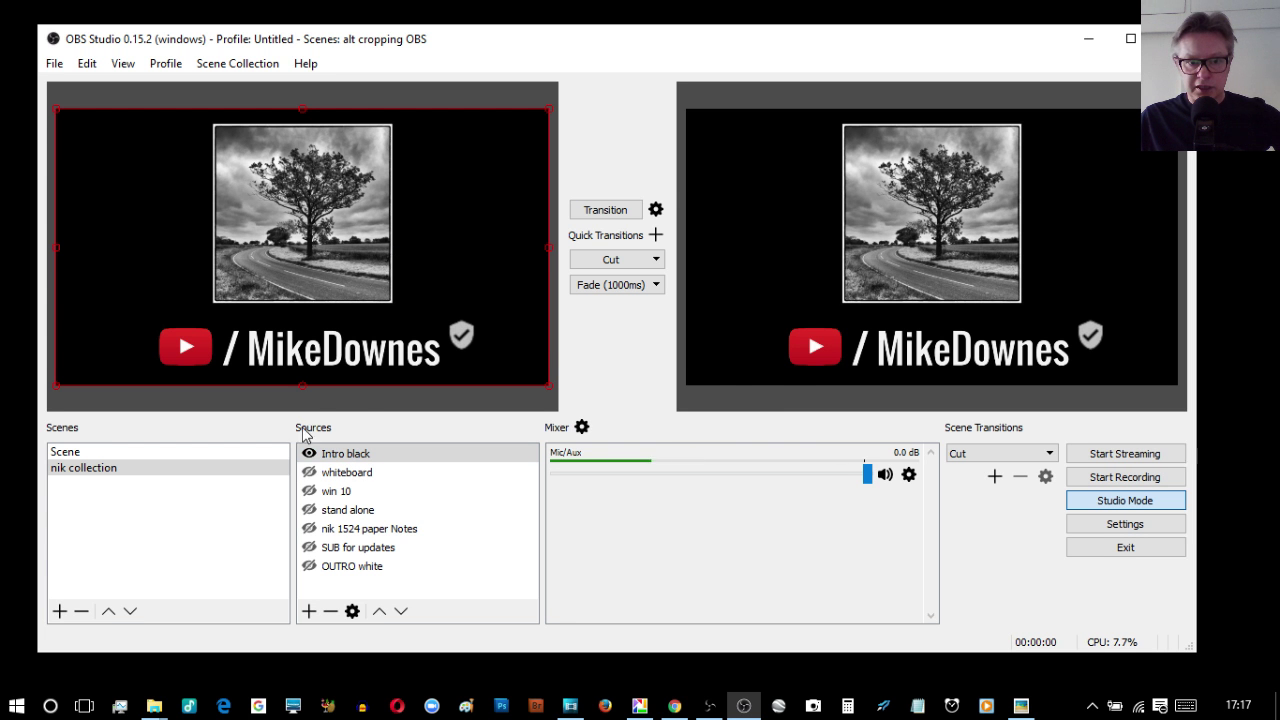
{"action": "left_click", "coordinate": [309, 453]}
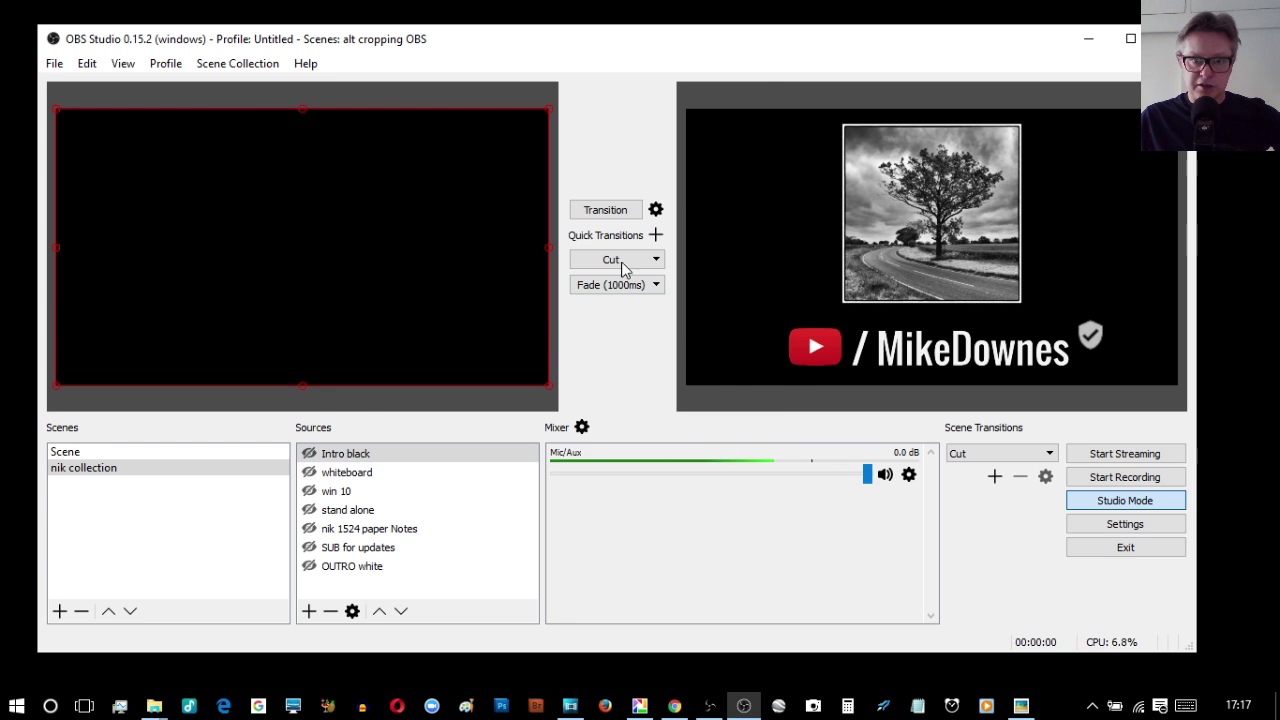
{"action": "left_click", "coordinate": [605, 210]}
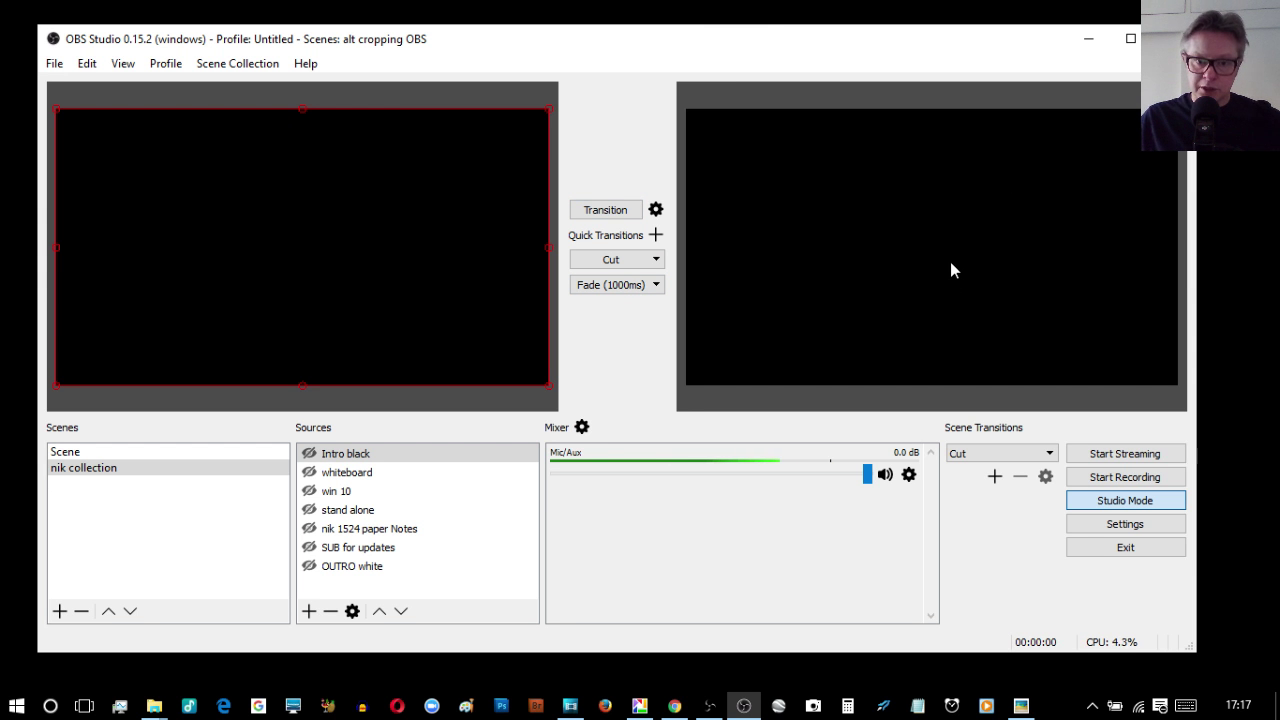
Step: Show the Intro black card again and transition it live to the program output
{"action": "left_click", "coordinate": [310, 455]}
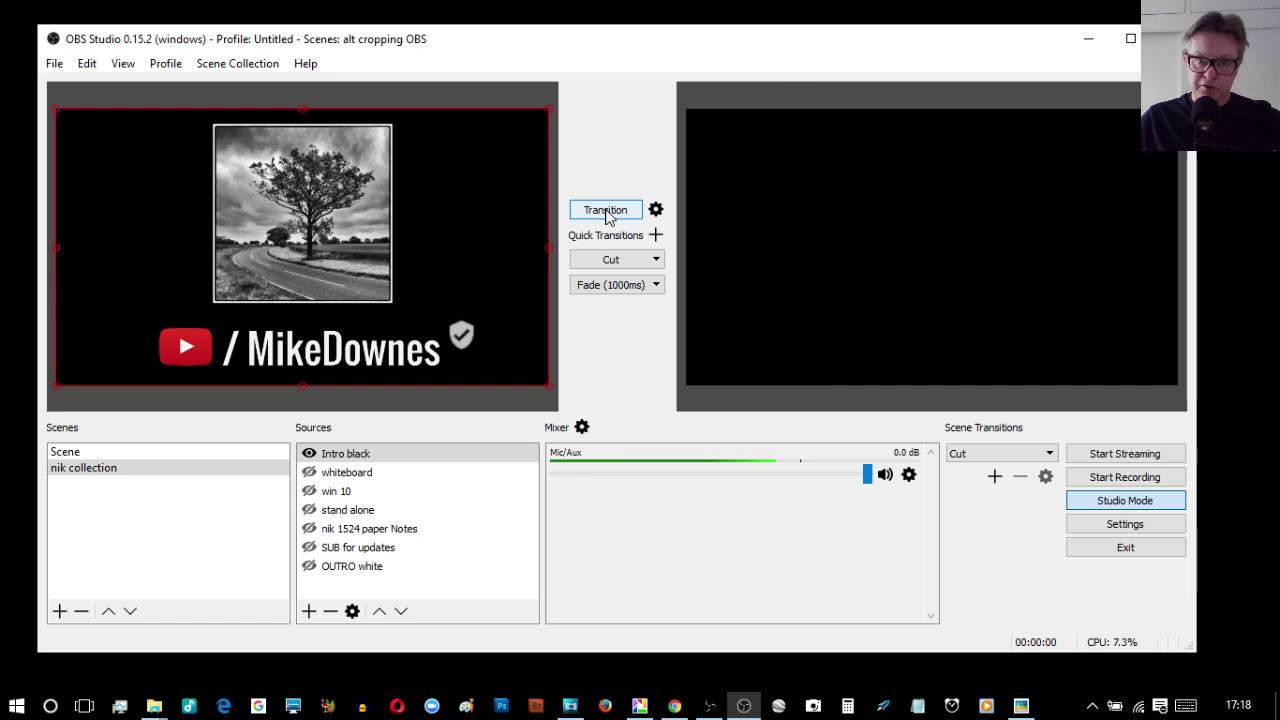
{"action": "left_click", "coordinate": [605, 210]}
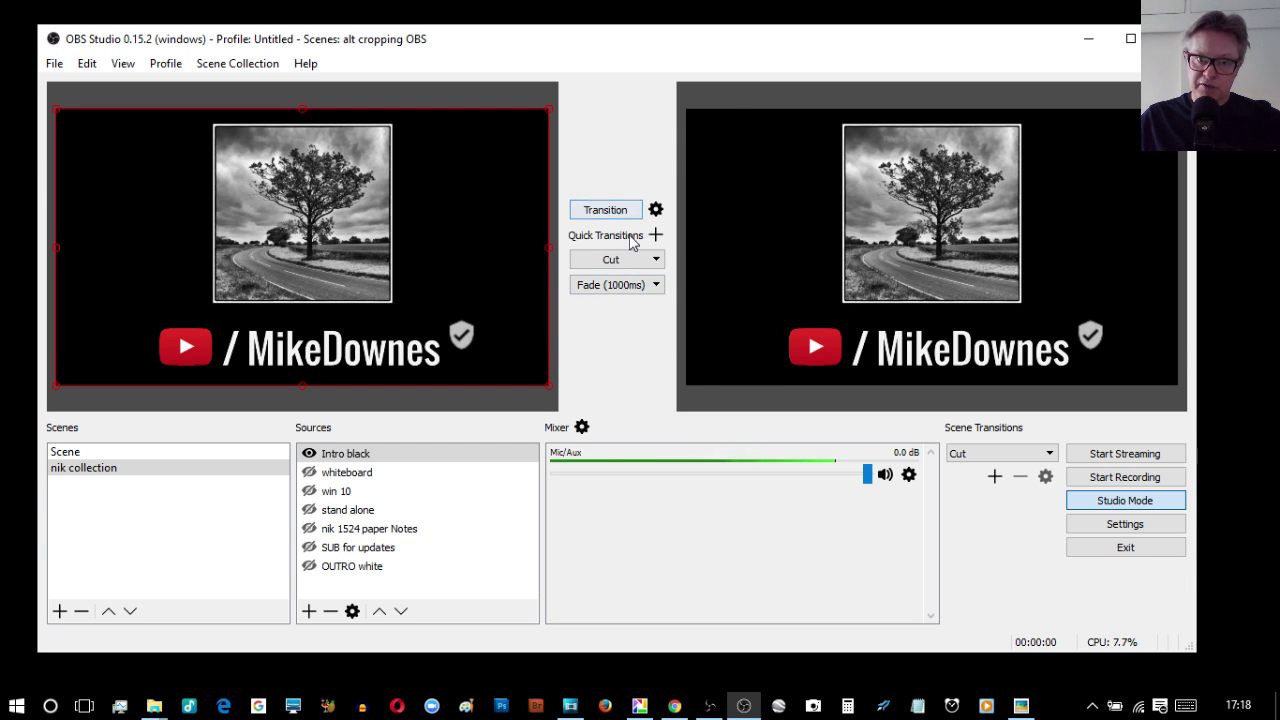
Step: Fade the output to the whiteboard slide, then cut straight to the stand-alone screenshot
{"action": "left_click", "coordinate": [309, 453]}
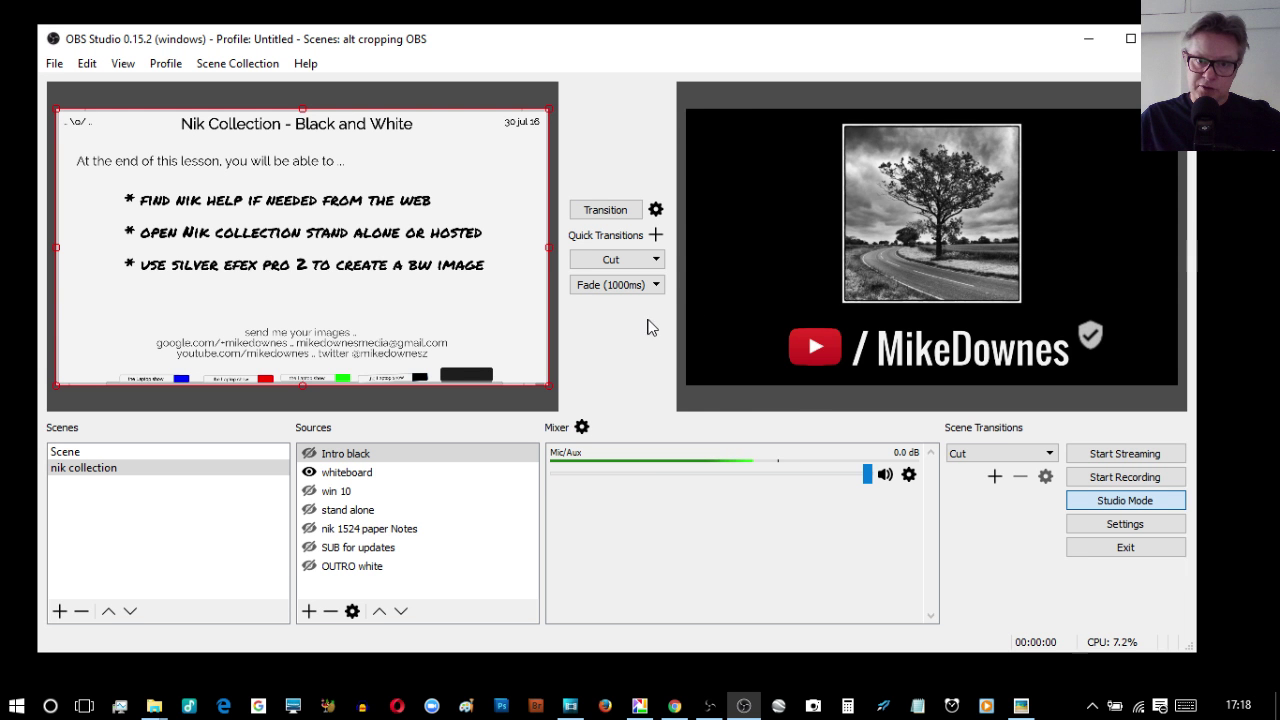
{"action": "left_click", "coordinate": [592, 288]}
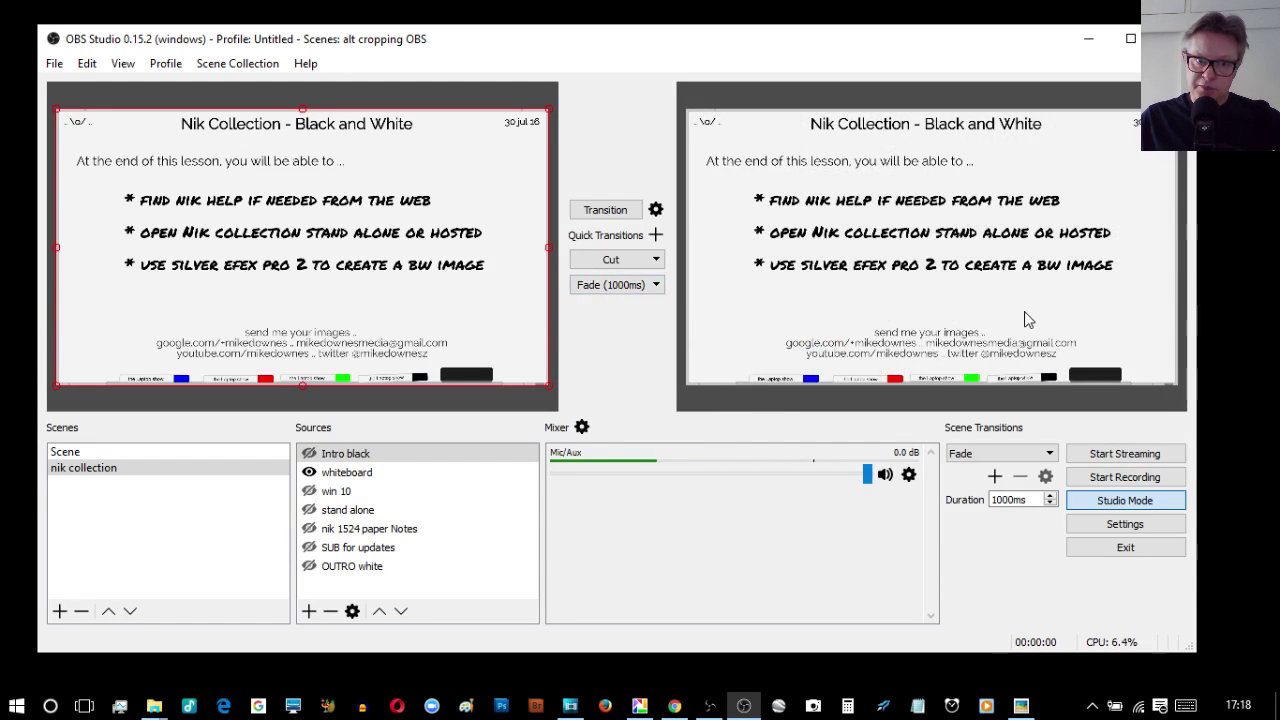
{"action": "left_click", "coordinate": [309, 509]}
{"action": "left_click", "coordinate": [309, 472]}
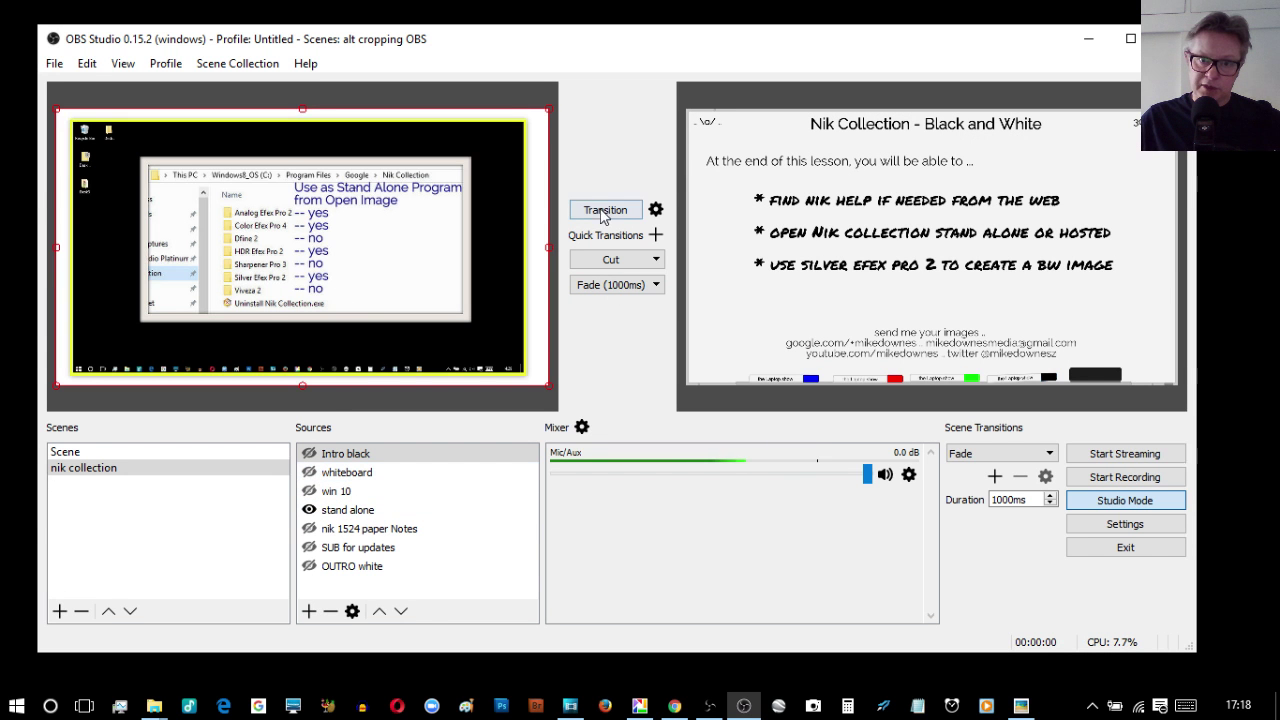
{"action": "left_click", "coordinate": [603, 263]}
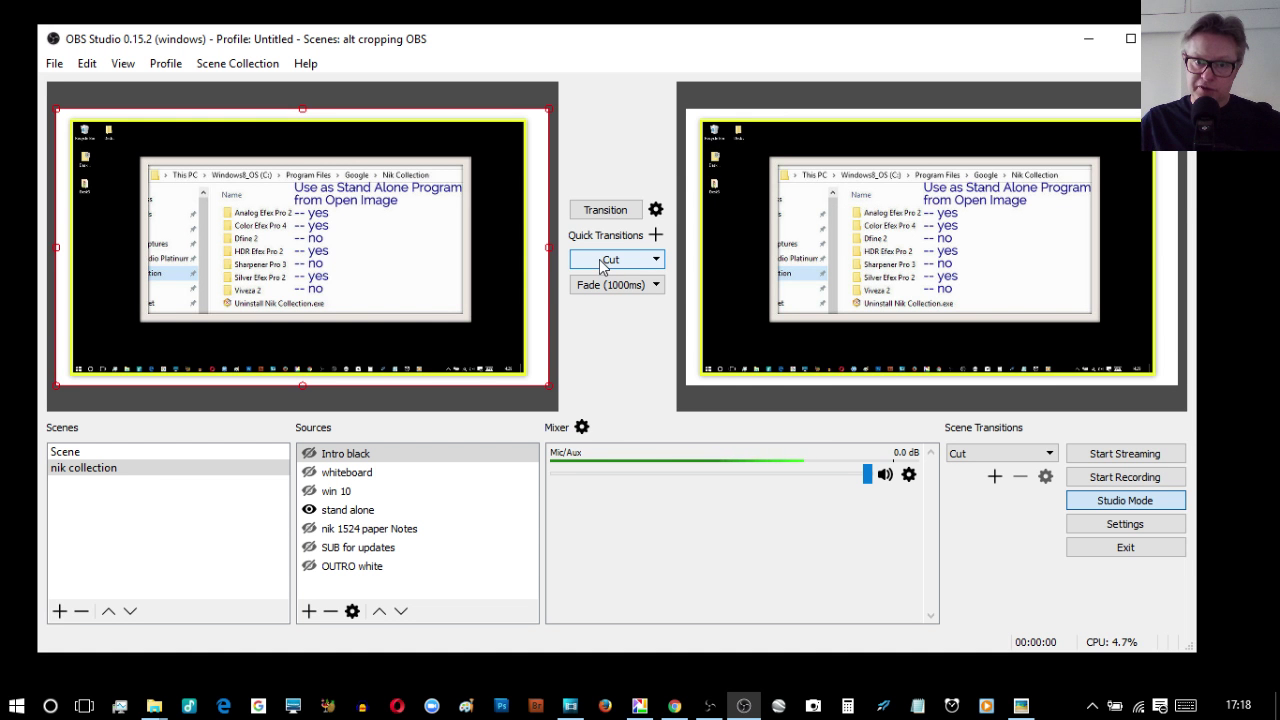
{"action": "left_click", "coordinate": [655, 288]}
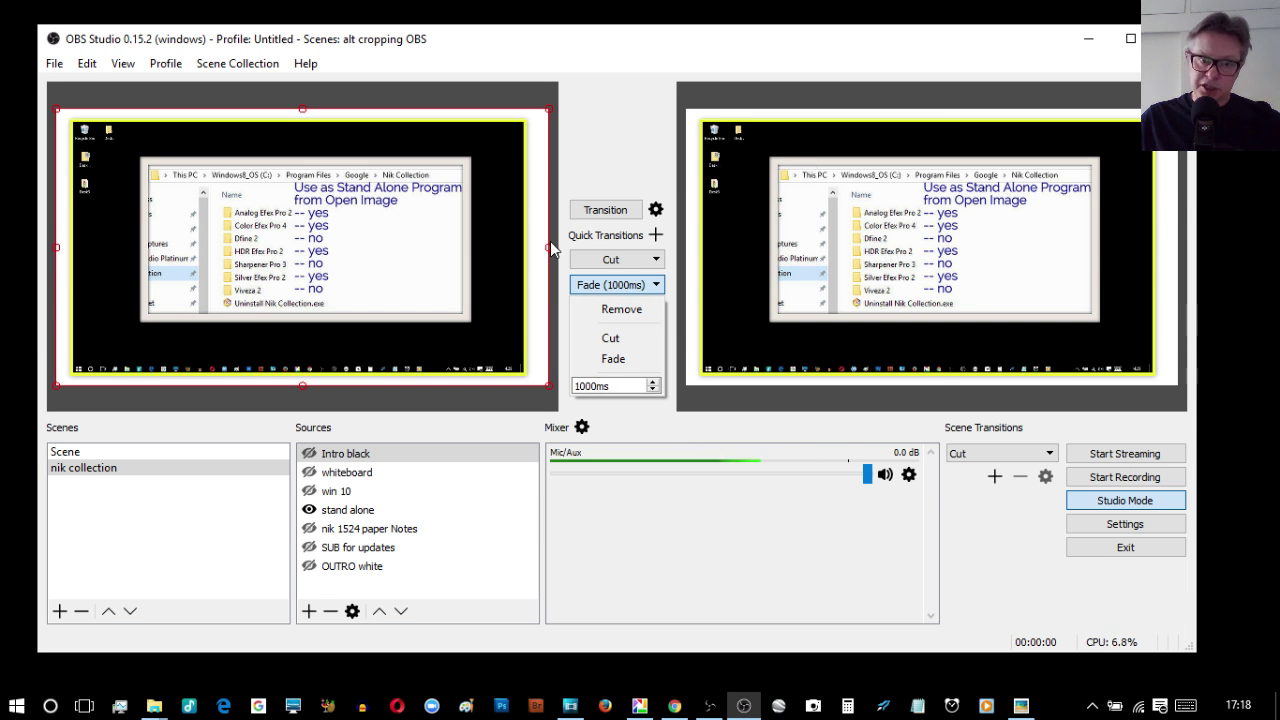
Step: Take the program output to black, then fade the Intro black card back in
{"action": "left_click", "coordinate": [562, 346]}
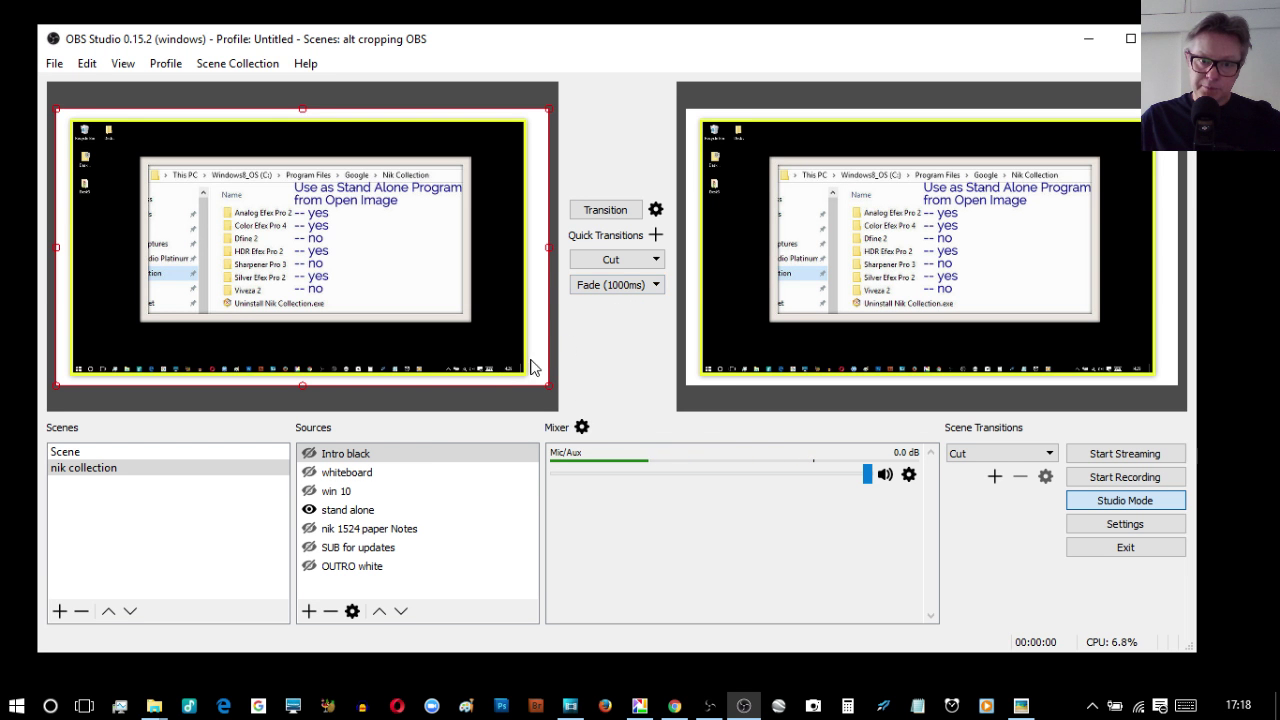
{"action": "left_click", "coordinate": [310, 510]}
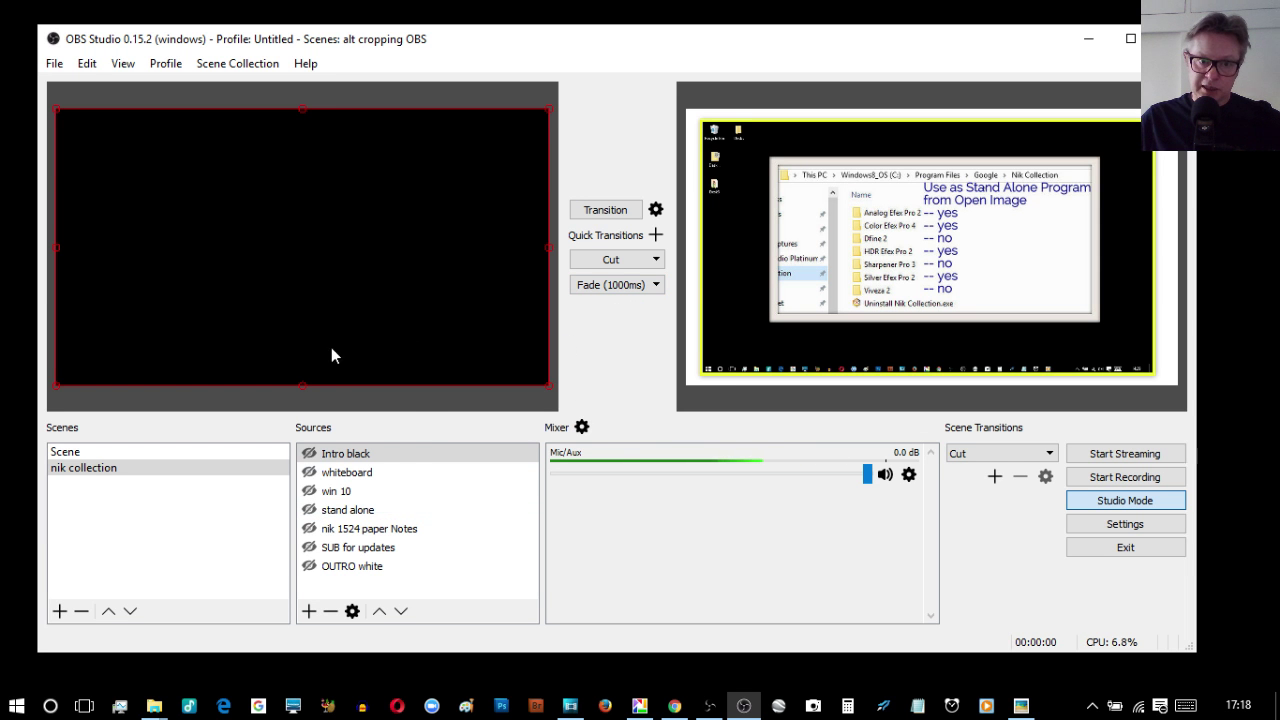
{"action": "left_click", "coordinate": [605, 212]}
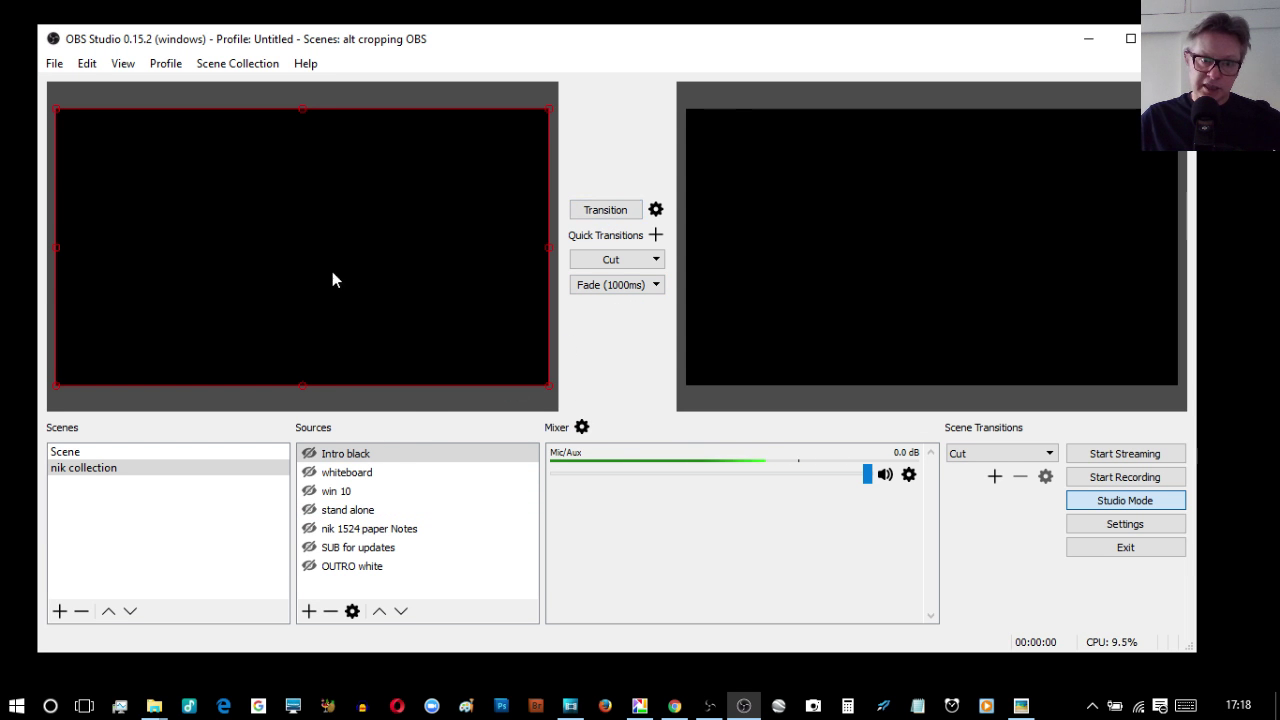
{"action": "left_click", "coordinate": [309, 453]}
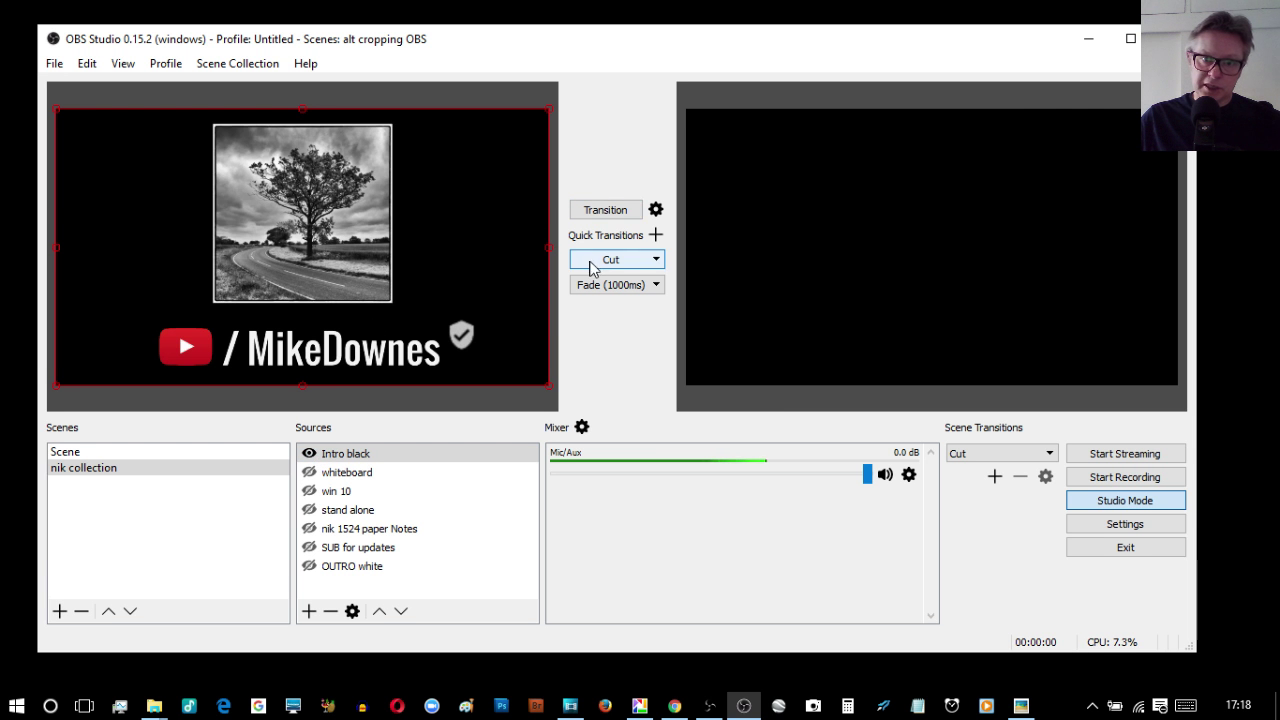
{"action": "left_click", "coordinate": [590, 287]}
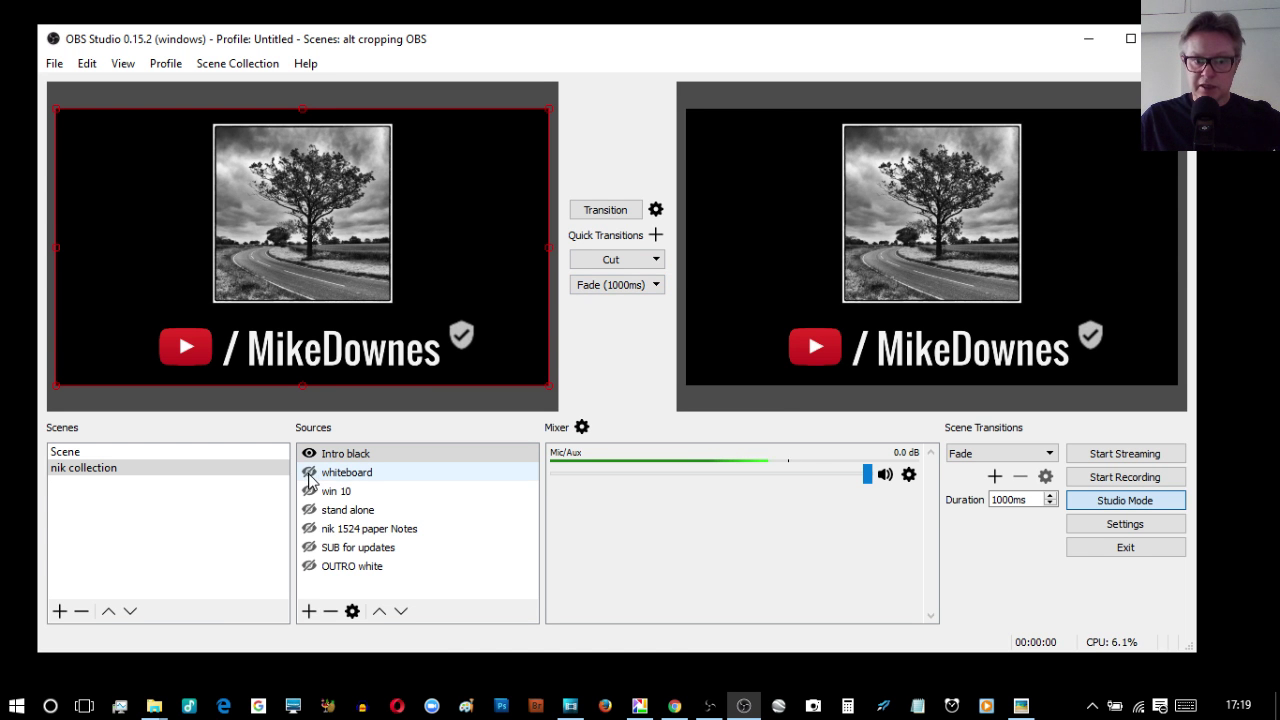
Step: Reveal the whiteboard slide and cut the program output to it
{"action": "left_click", "coordinate": [309, 473]}
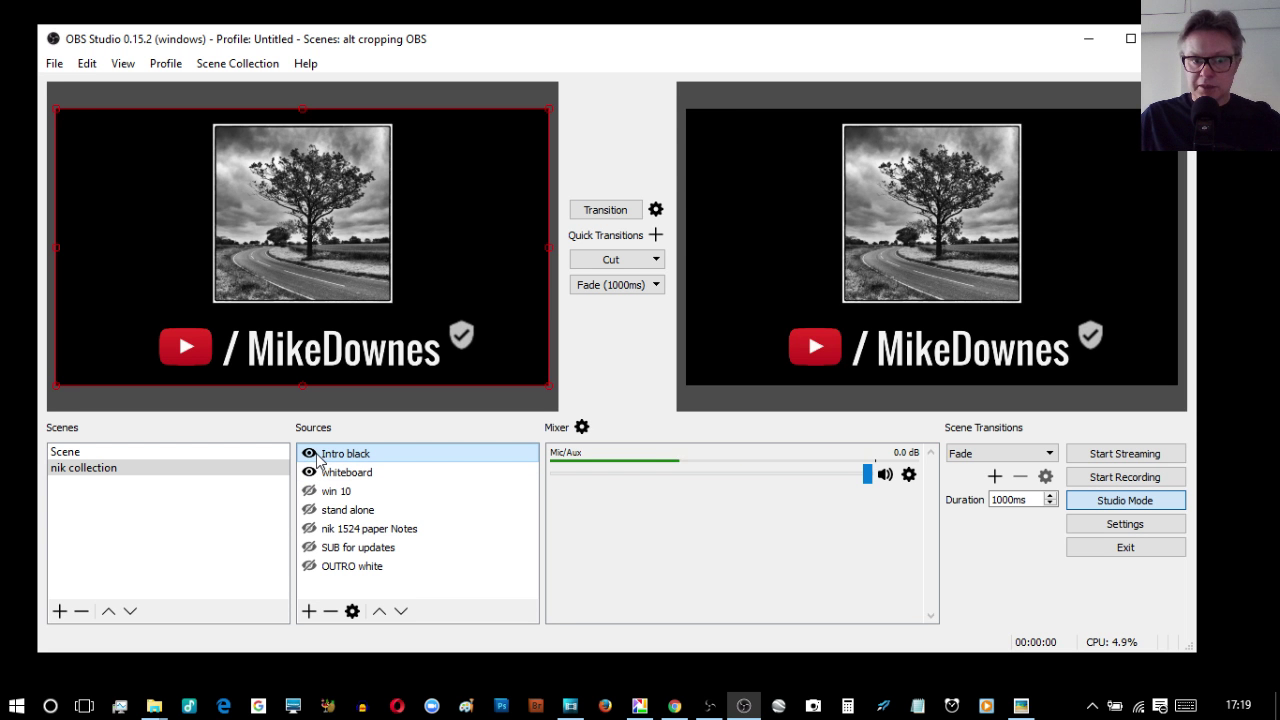
{"action": "left_click", "coordinate": [309, 454]}
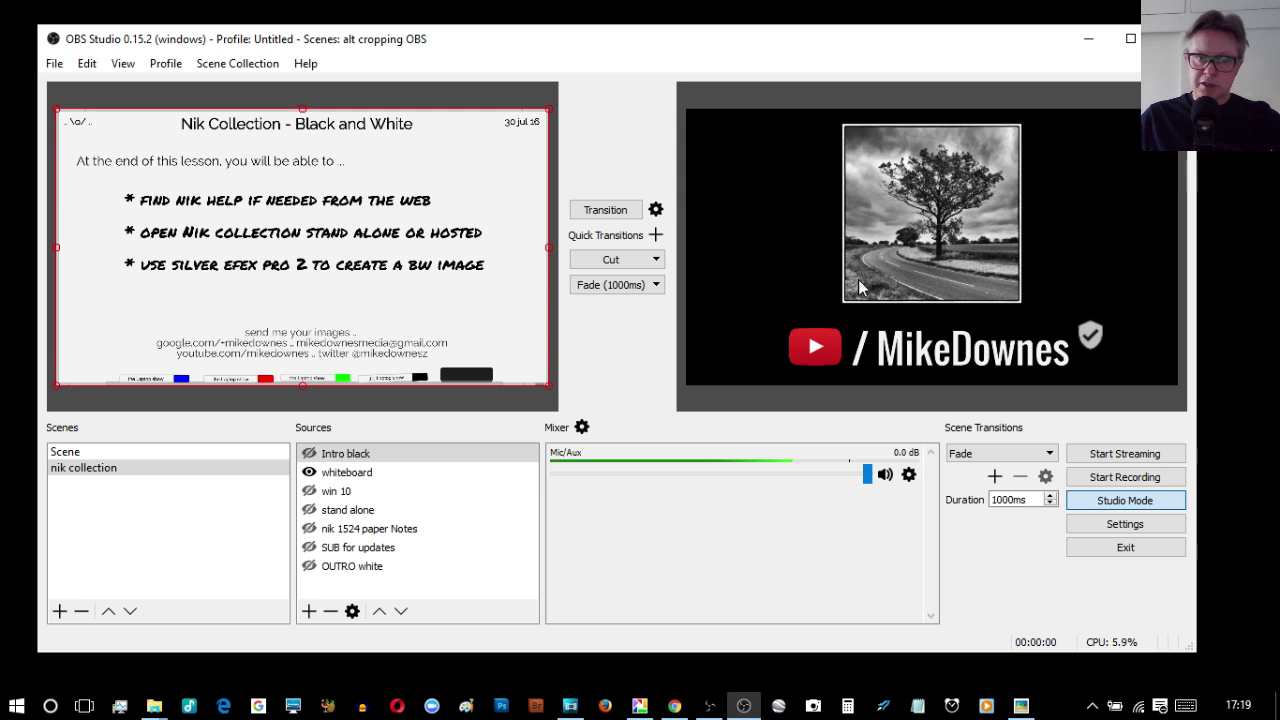
{"action": "left_click", "coordinate": [616, 262]}
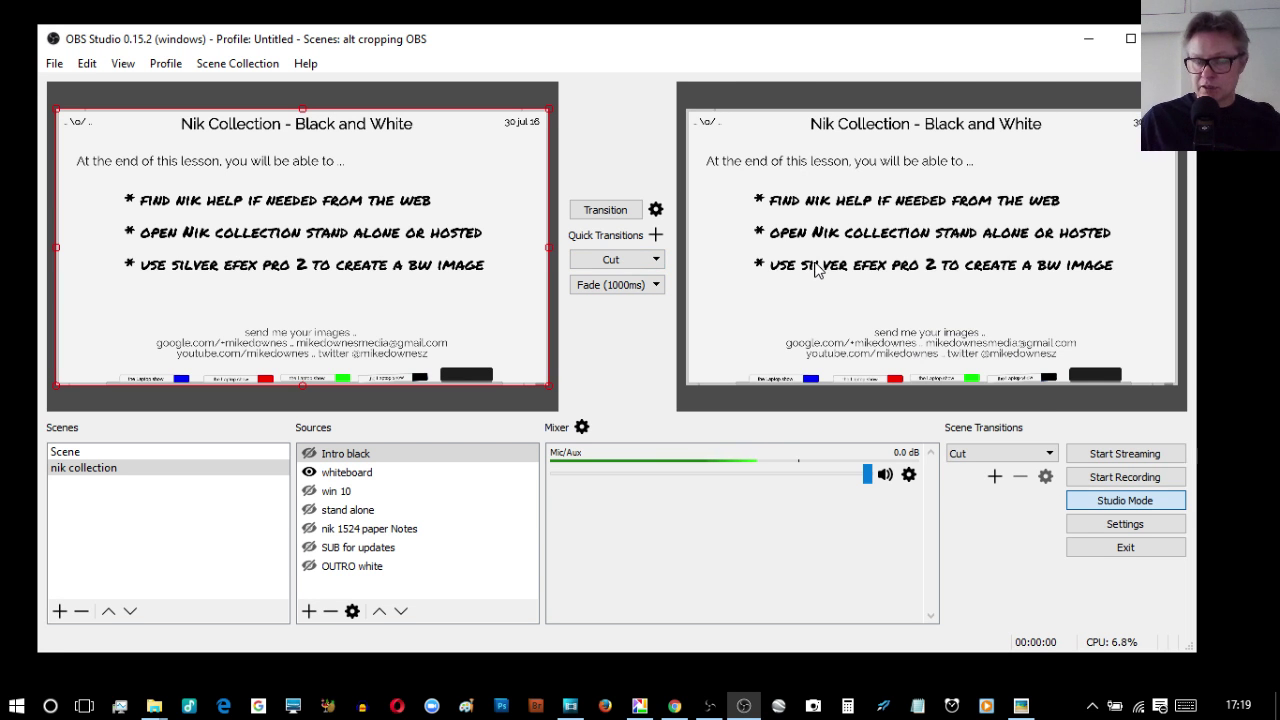
Step: Swap the win 10 desktop capture for the stand alone source and fade it onto program
{"action": "left_click", "coordinate": [309, 491]}
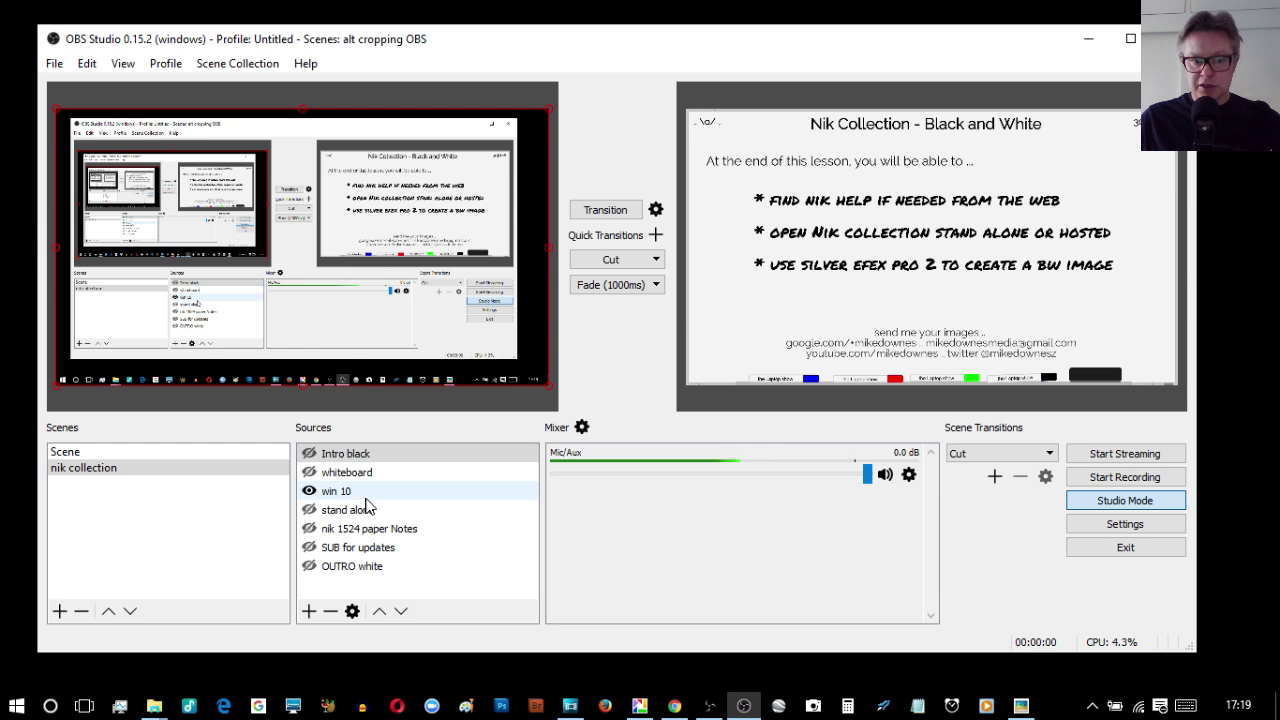
{"action": "left_click", "coordinate": [309, 510]}
{"action": "left_click", "coordinate": [309, 491]}
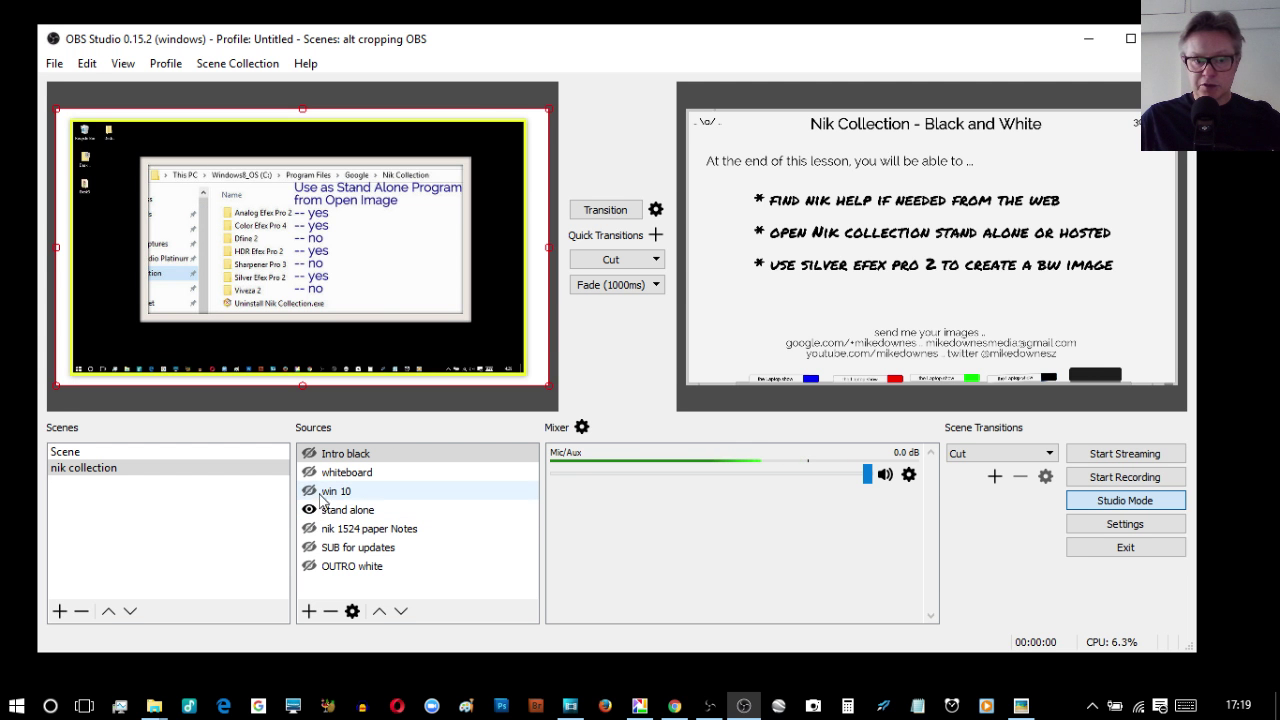
{"action": "left_click", "coordinate": [598, 287]}
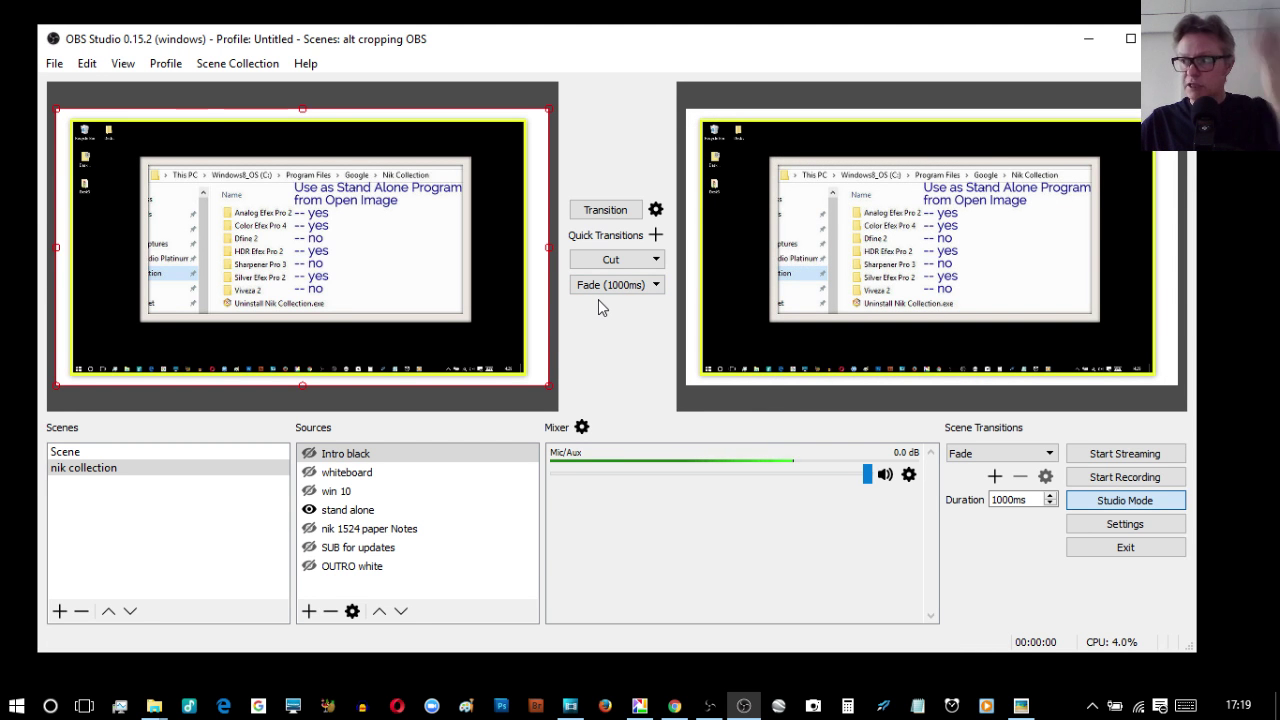
{"action": "left_click", "coordinate": [309, 510]}
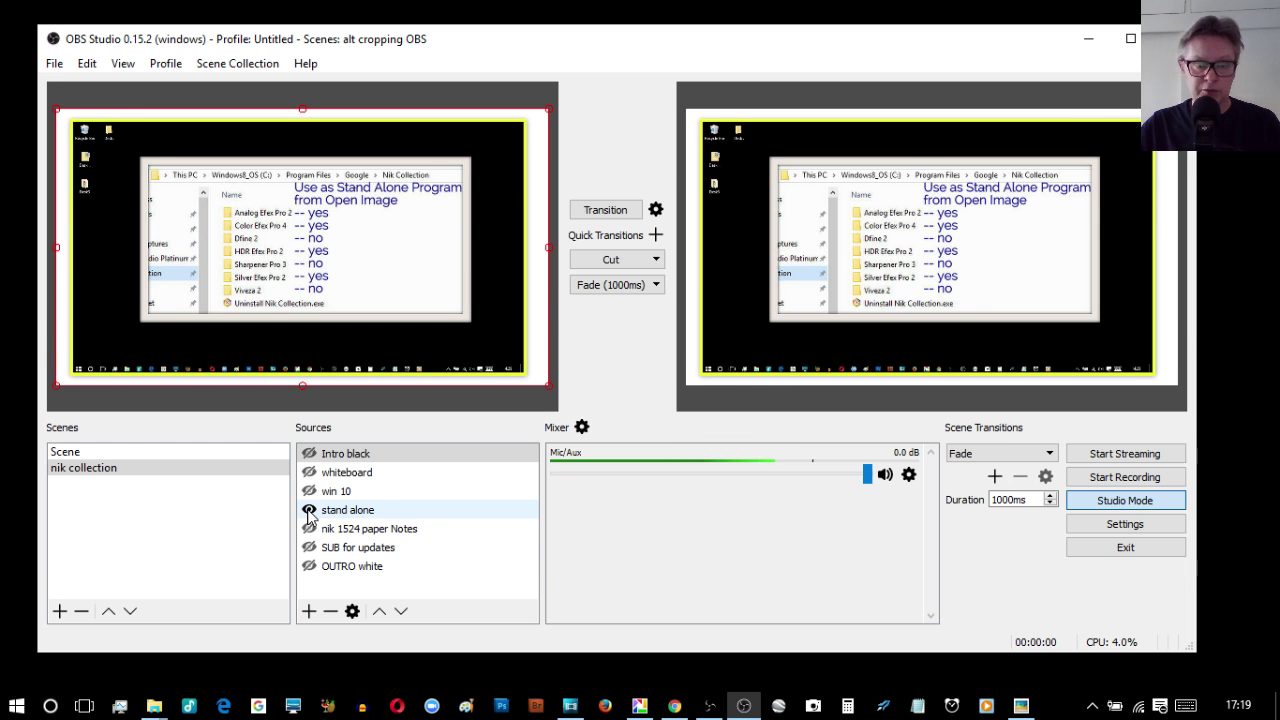
Step: Fade the nik 1524 paper Notes slide live, then cut to the SUB for updates slide
{"action": "left_click", "coordinate": [310, 511]}
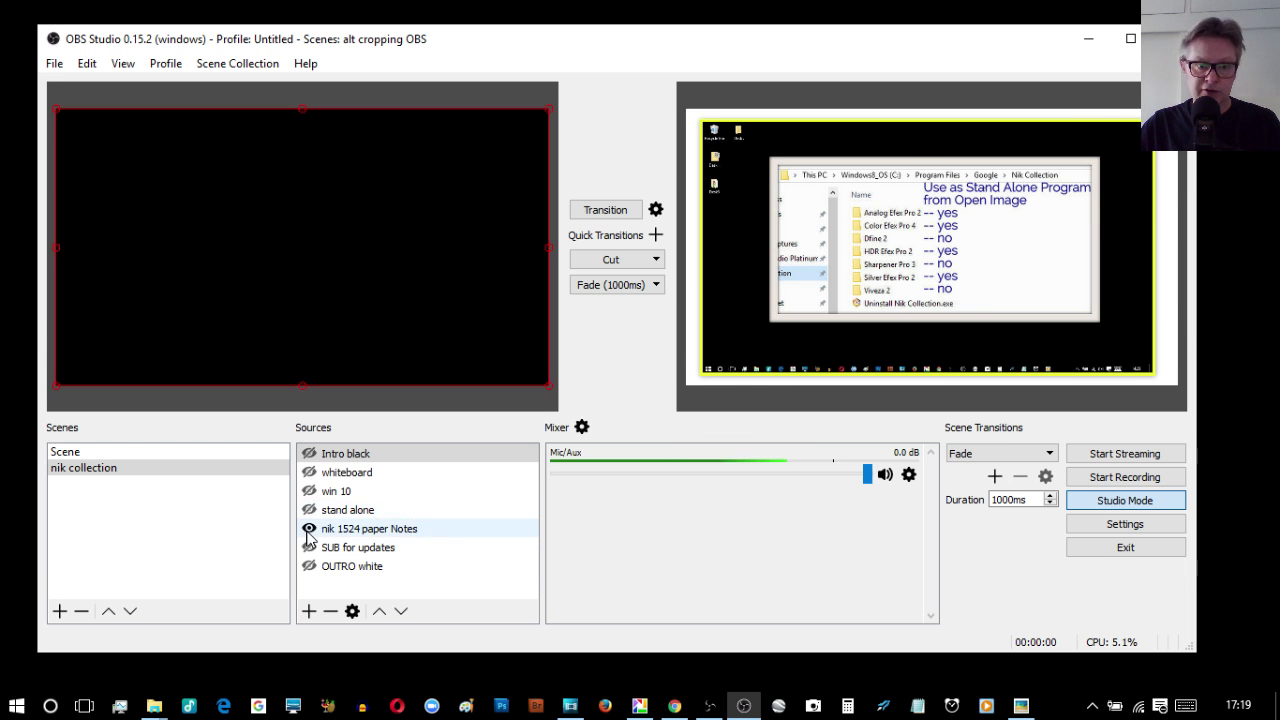
{"action": "left_click", "coordinate": [309, 528]}
{"action": "left_click", "coordinate": [617, 287]}
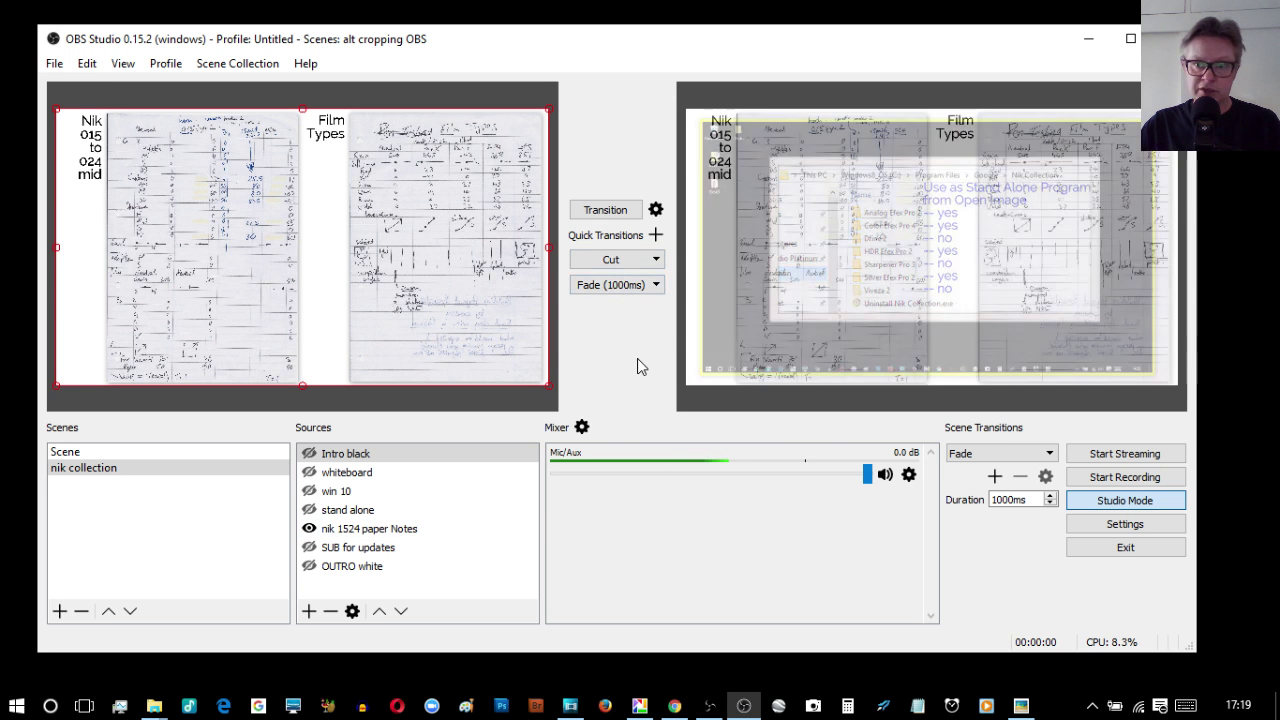
{"action": "left_click", "coordinate": [309, 547]}
{"action": "left_click", "coordinate": [309, 528]}
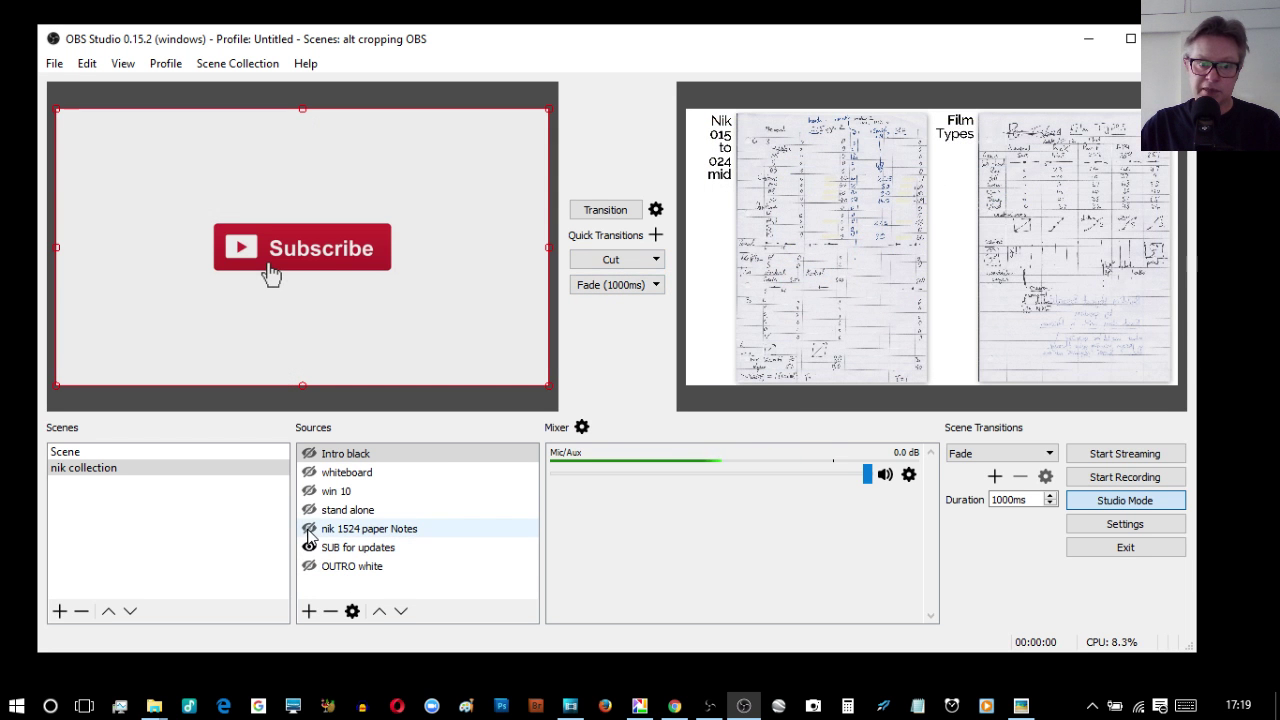
{"action": "left_click", "coordinate": [612, 259]}
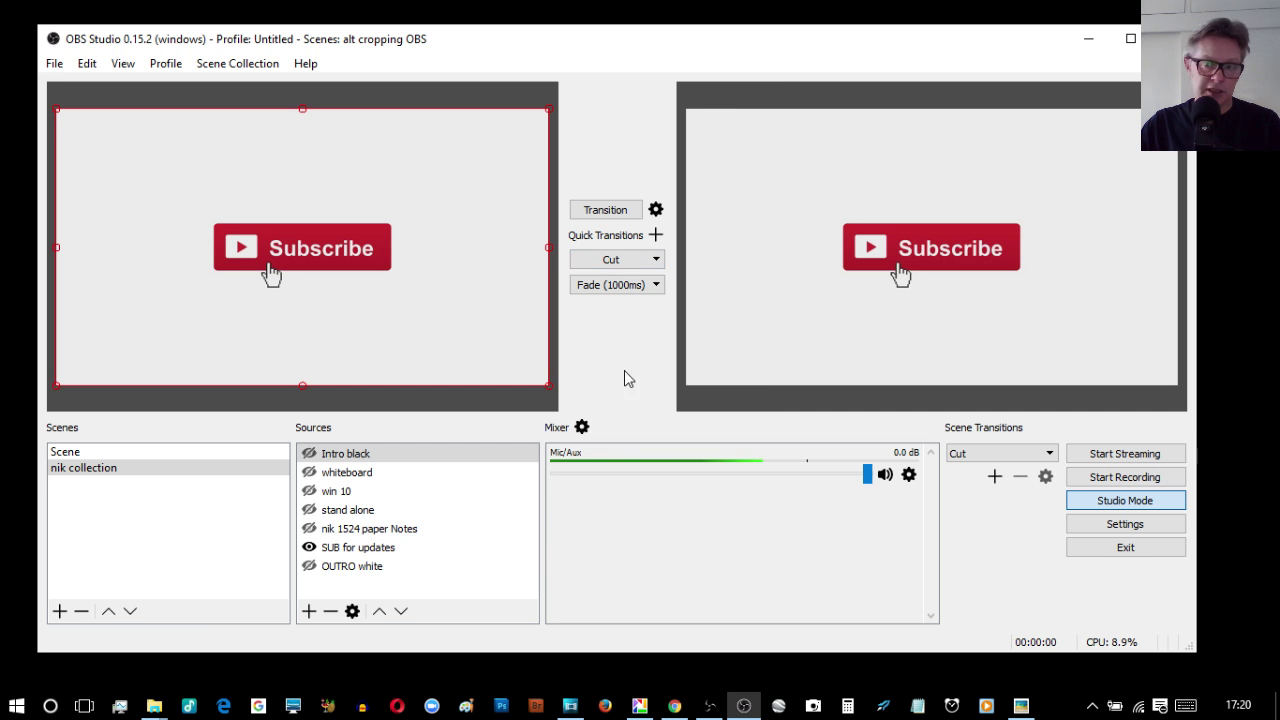
Step: Fade the live output to the OUTRO white slide, then bring Movie Studio Platinum forward
{"action": "left_click", "coordinate": [308, 548]}
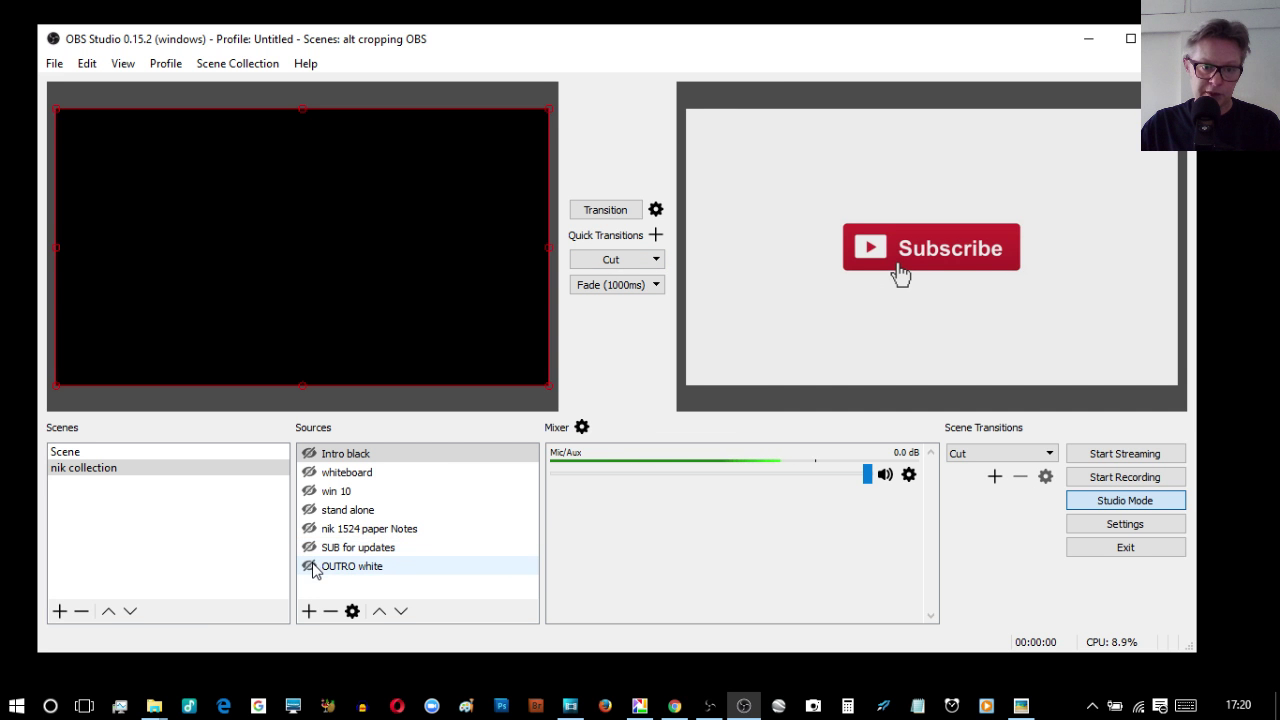
{"action": "left_click", "coordinate": [310, 566]}
{"action": "left_click", "coordinate": [603, 286]}
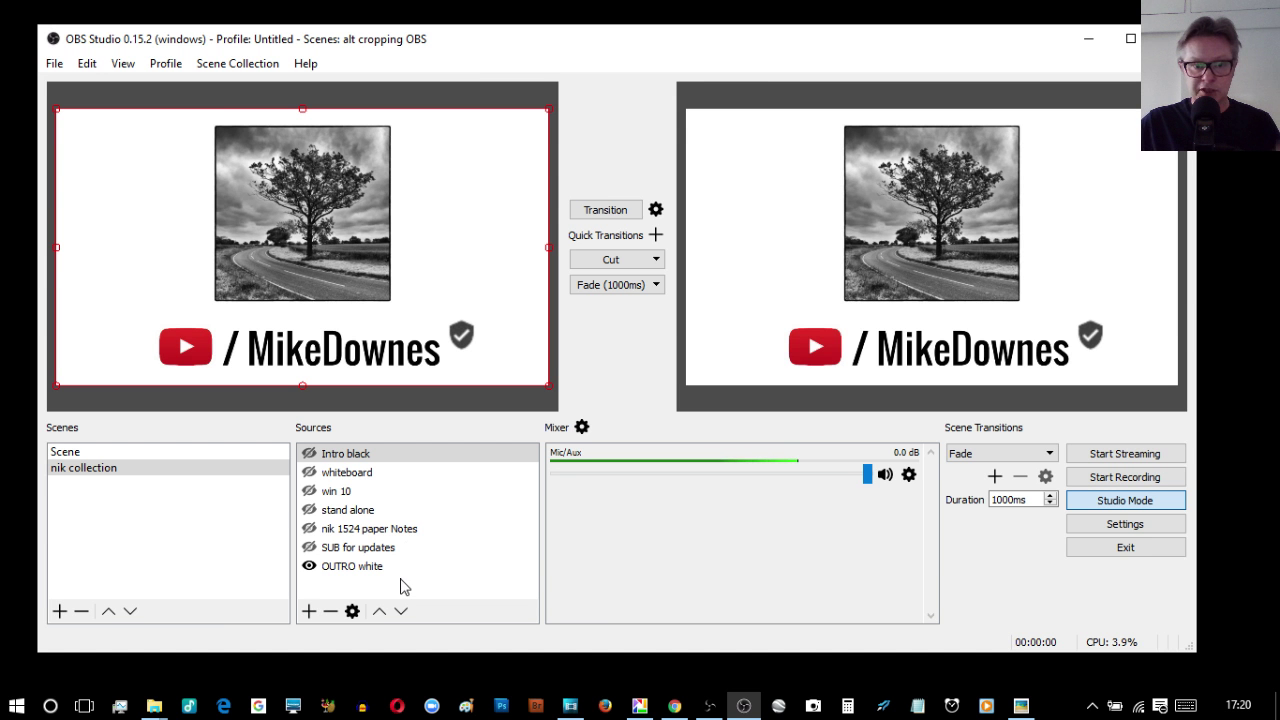
{"action": "left_click", "coordinate": [570, 707]}
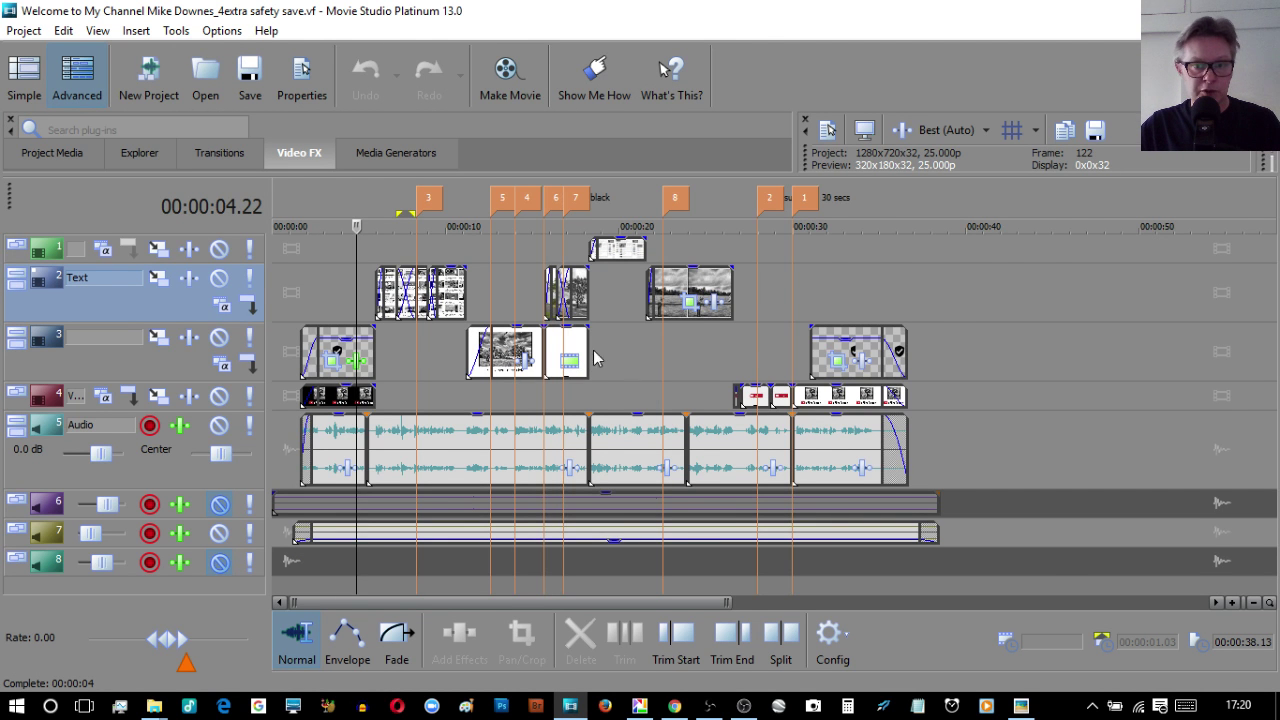
Step: Expand the docked area above the timeline to show Video FX plug-ins and preview, then return to OBS
{"action": "scroll", "coordinate": [558, 360], "scroll_direction": "up", "scroll_amount": 1}
{"action": "scroll", "coordinate": [558, 360], "scroll_direction": "down", "scroll_amount": 1}
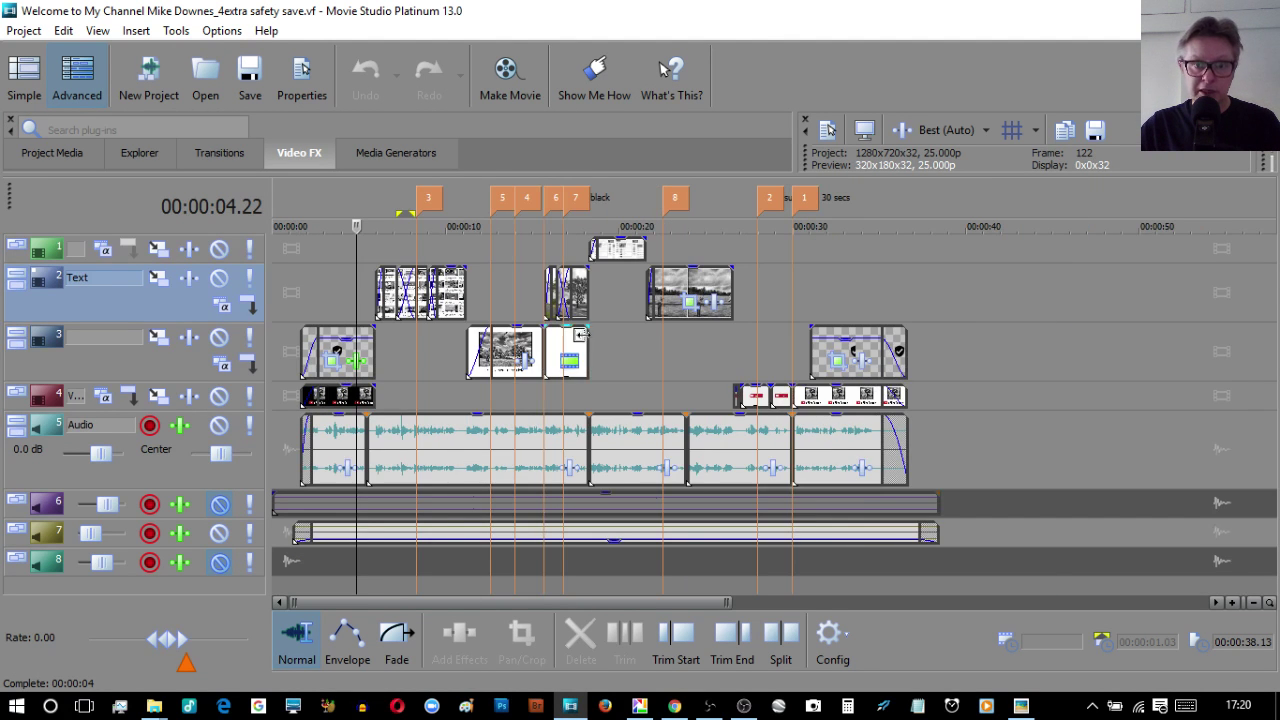
{"action": "left_click_drag", "start_coordinate": [519, 175], "coordinate": [519, 145]}
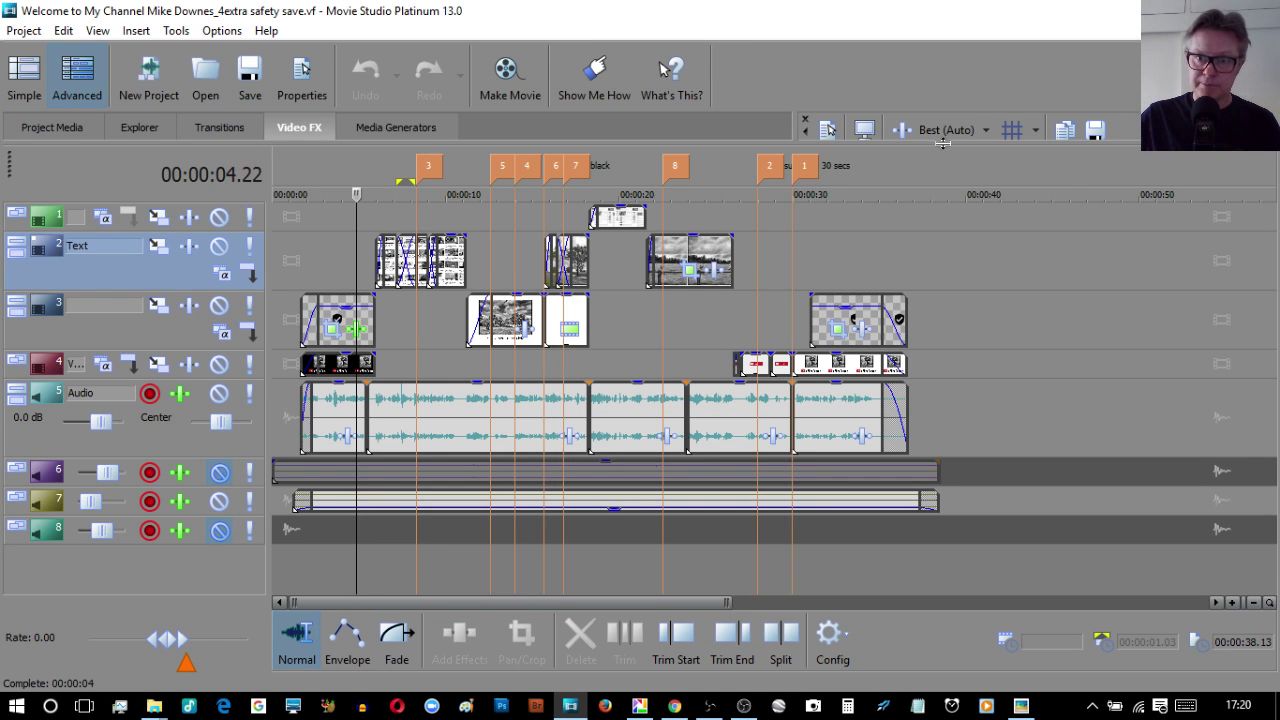
{"action": "left_click_drag", "start_coordinate": [942, 143], "coordinate": [965, 362]}
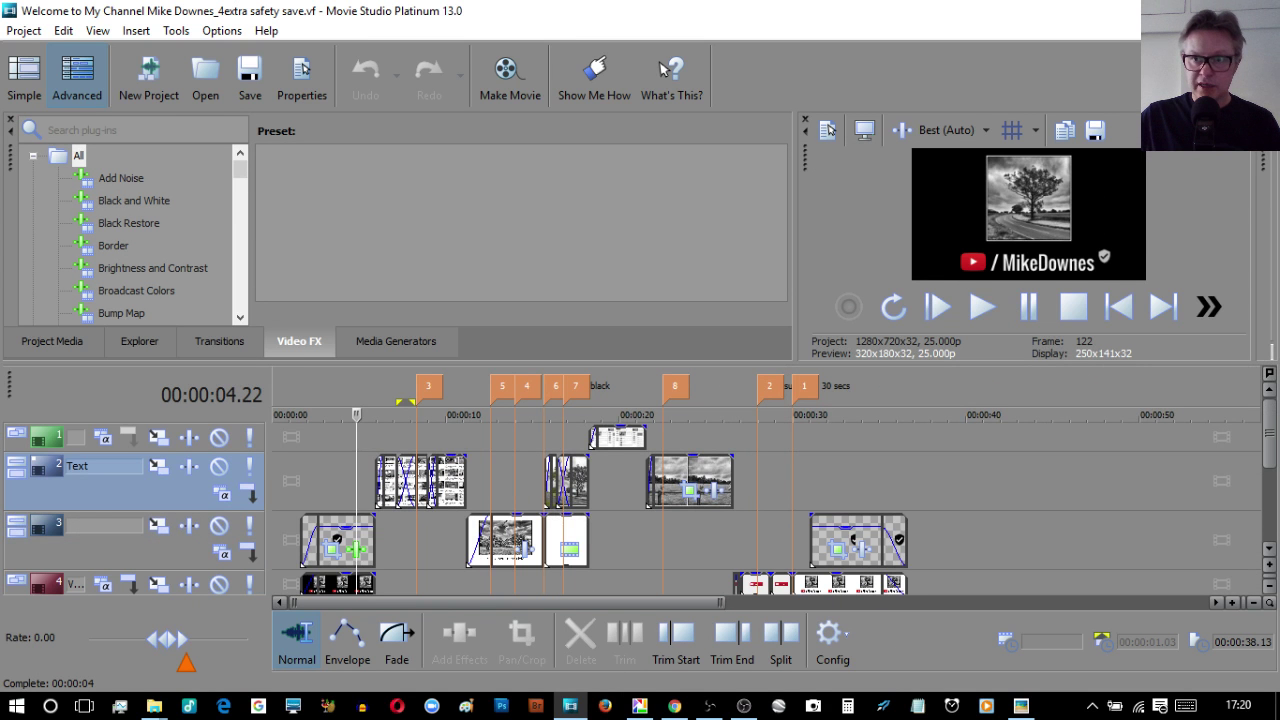
{"action": "key", "text": "alt+Tab"}
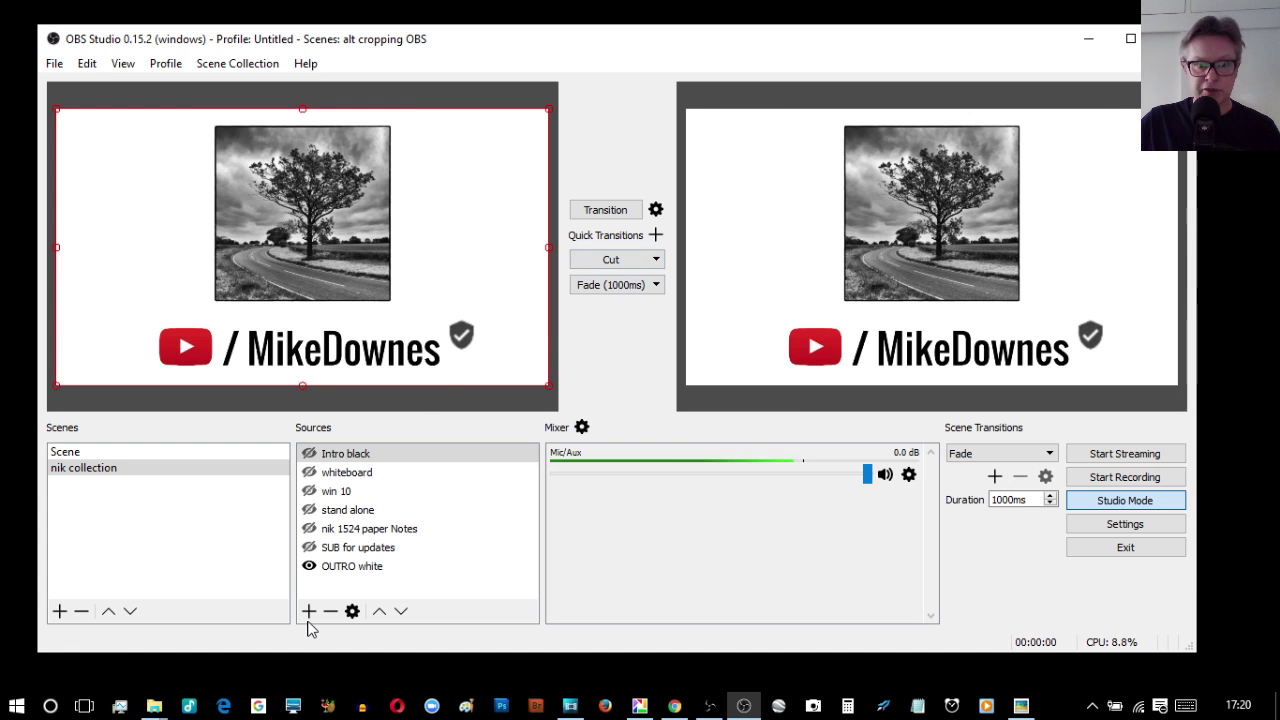
Step: Enable the Intro black source and fade the outro on black live, then switch to Movie Studio
{"action": "left_click", "coordinate": [309, 453]}
{"action": "left_click", "coordinate": [612, 284]}
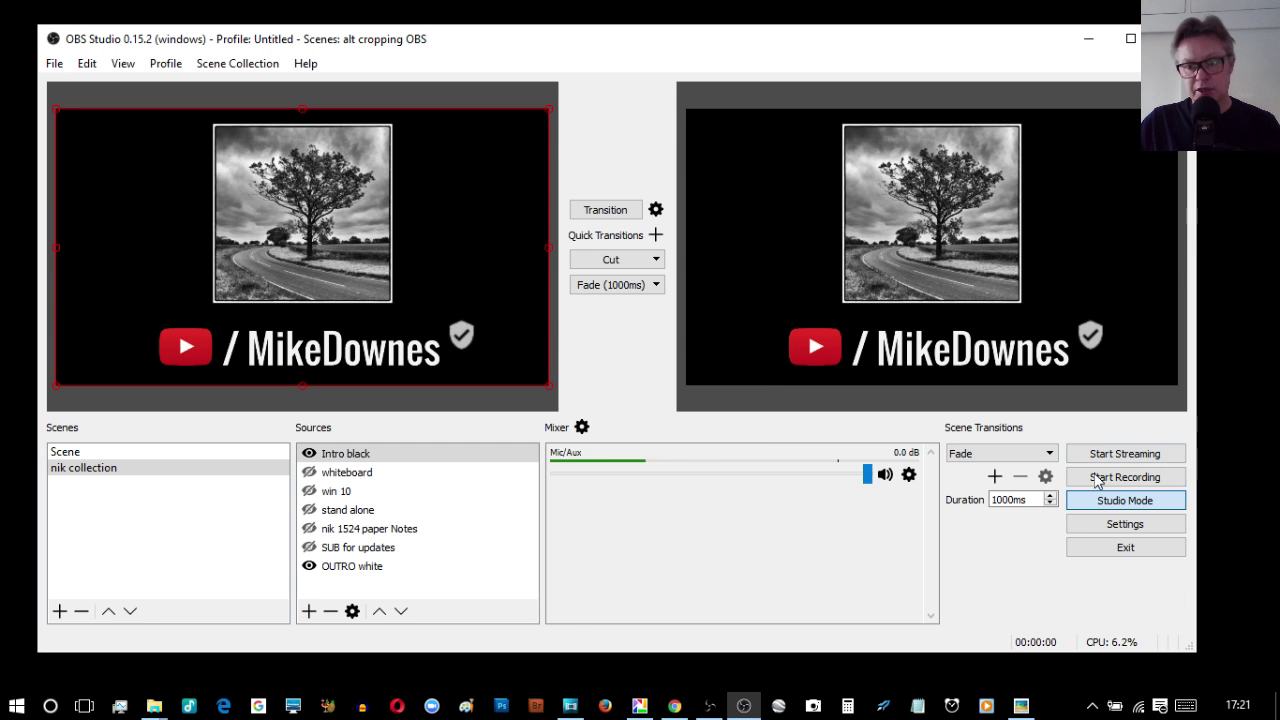
{"action": "left_click", "coordinate": [1105, 478]}
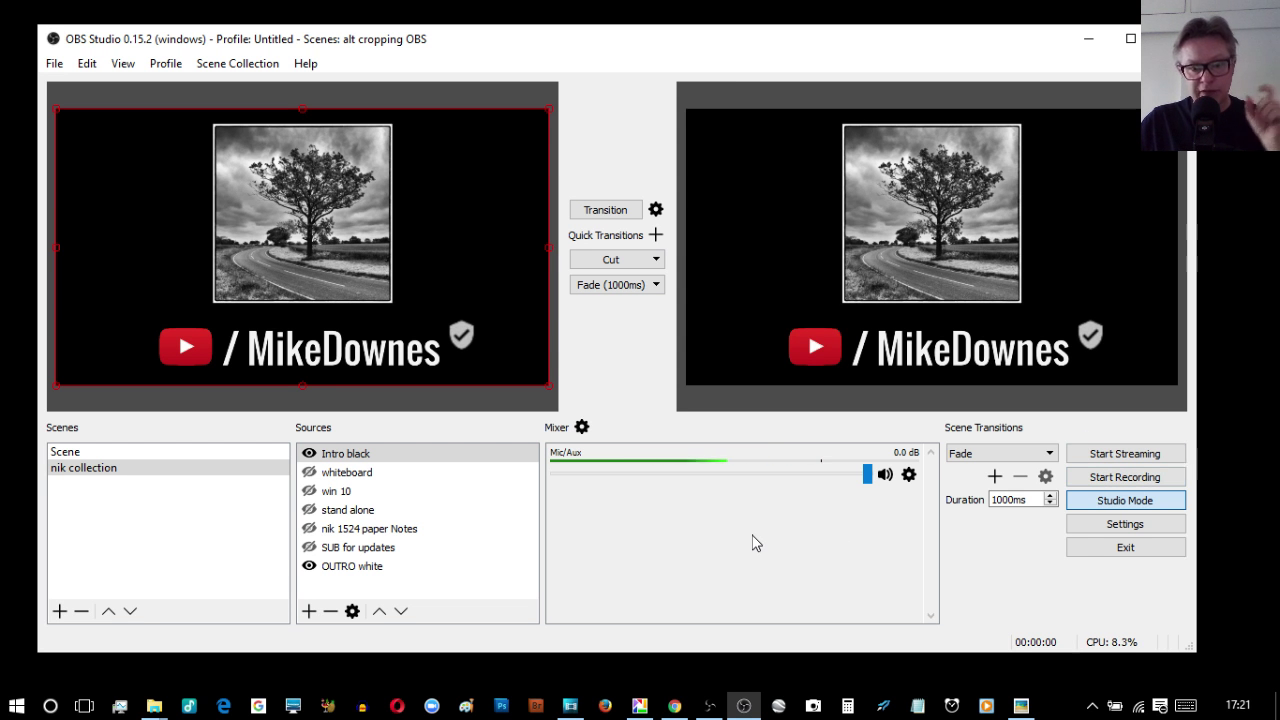
{"action": "left_click", "coordinate": [574, 707]}
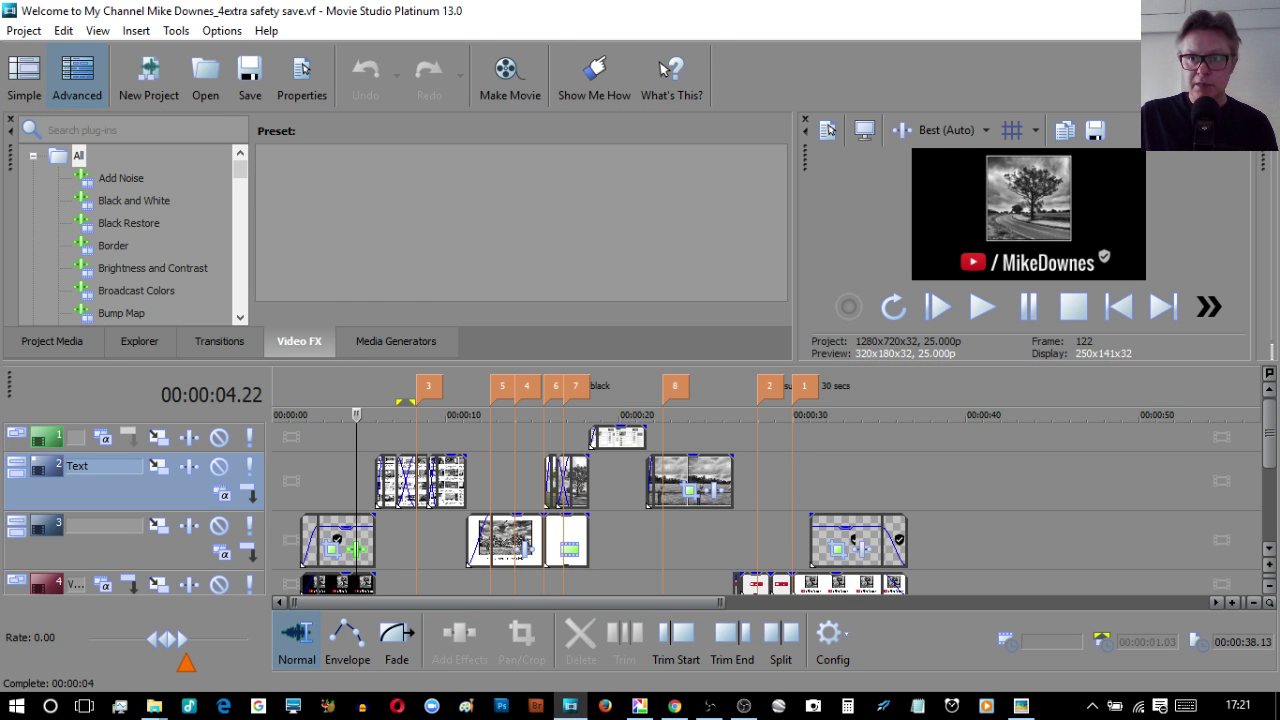
Step: Switch back to OBS Studio with Alt+Tab
{"action": "key", "text": "alt+Tab"}
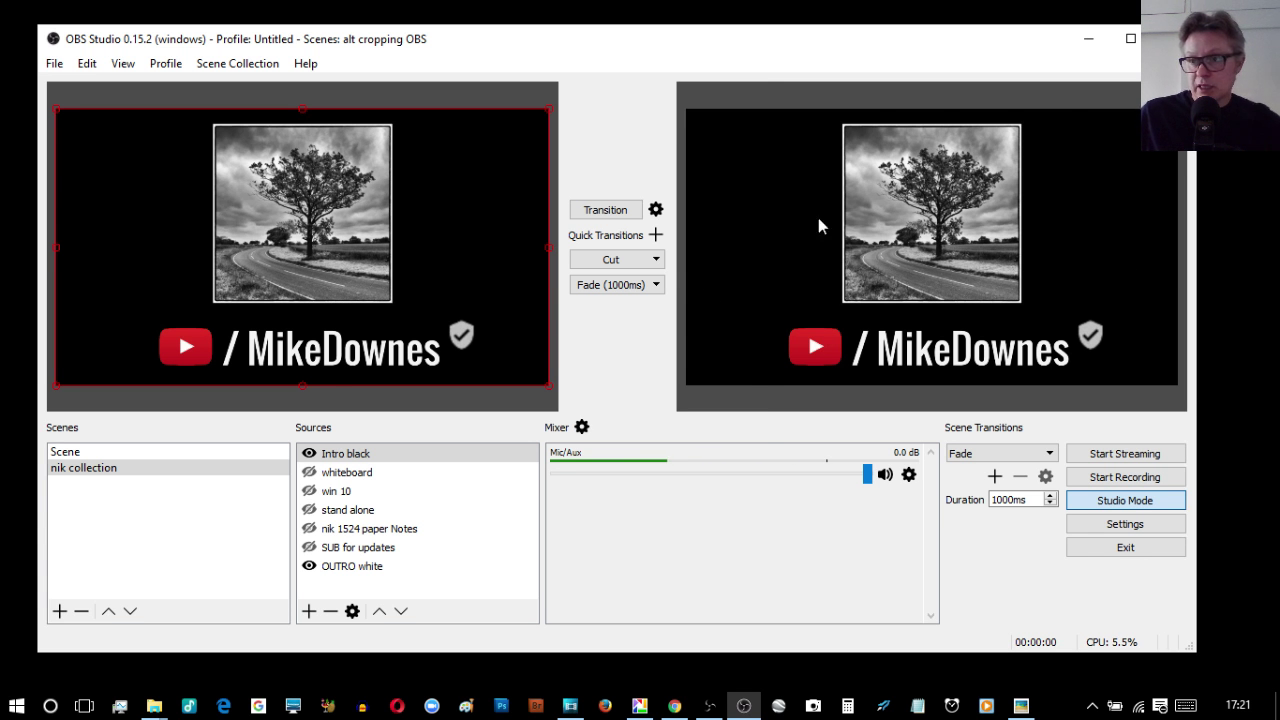
Step: Minimise the OBS Studio window to leave the black desktop
{"action": "left_click", "coordinate": [1088, 40]}
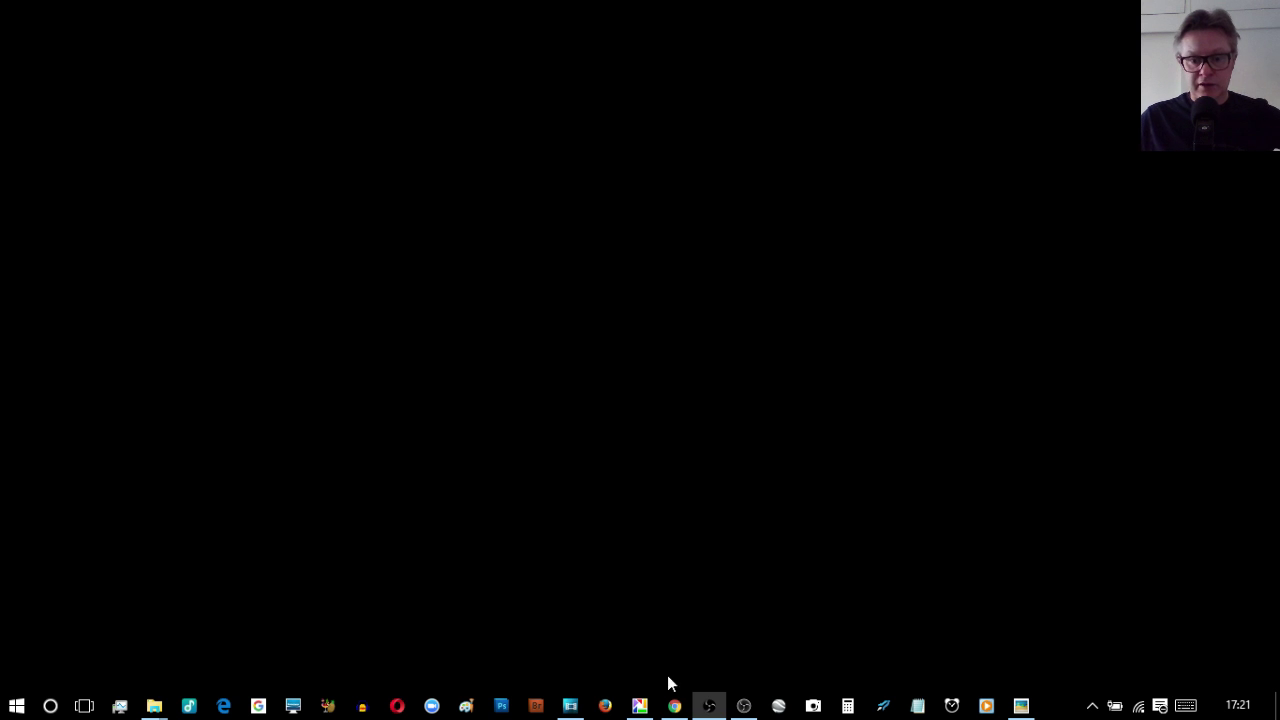
Step: Open the third Collages album image, the devices collage, in Picasa 3, then minimise to the desktop
{"action": "left_click", "coordinate": [640, 706]}
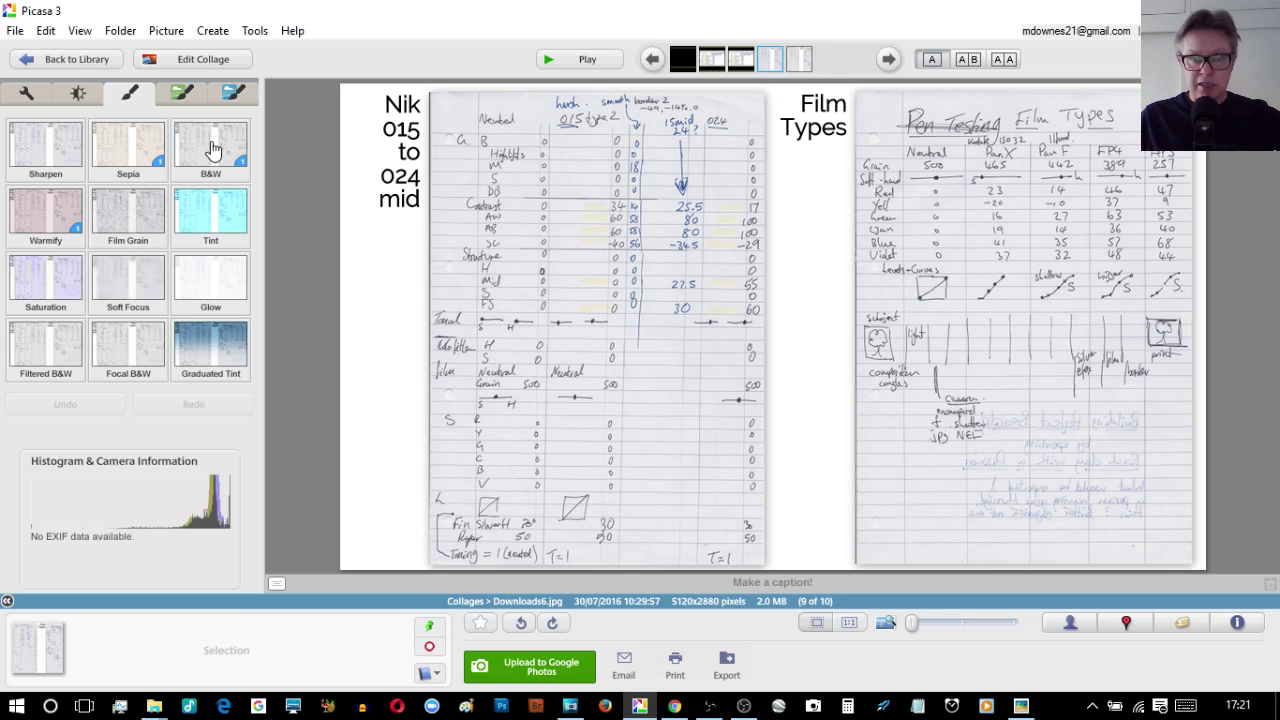
{"action": "left_click", "coordinate": [76, 59]}
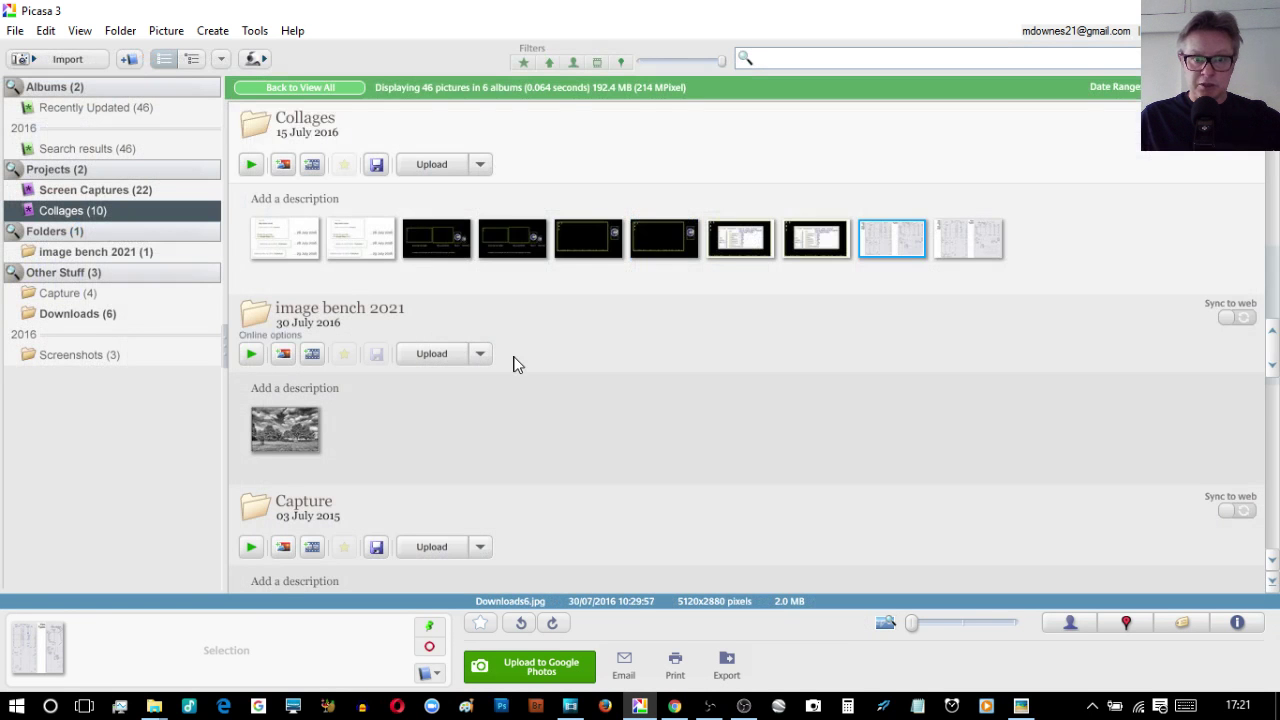
{"action": "left_click", "coordinate": [428, 240]}
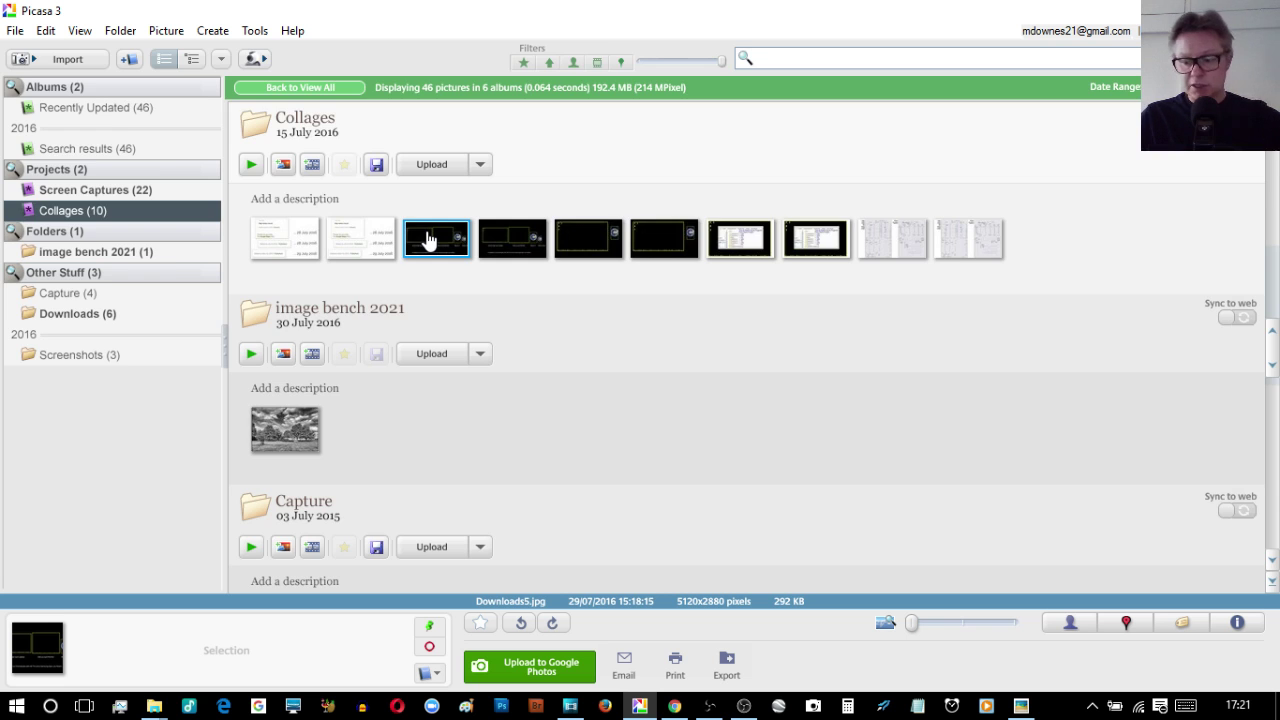
{"action": "double_click", "coordinate": [428, 240]}
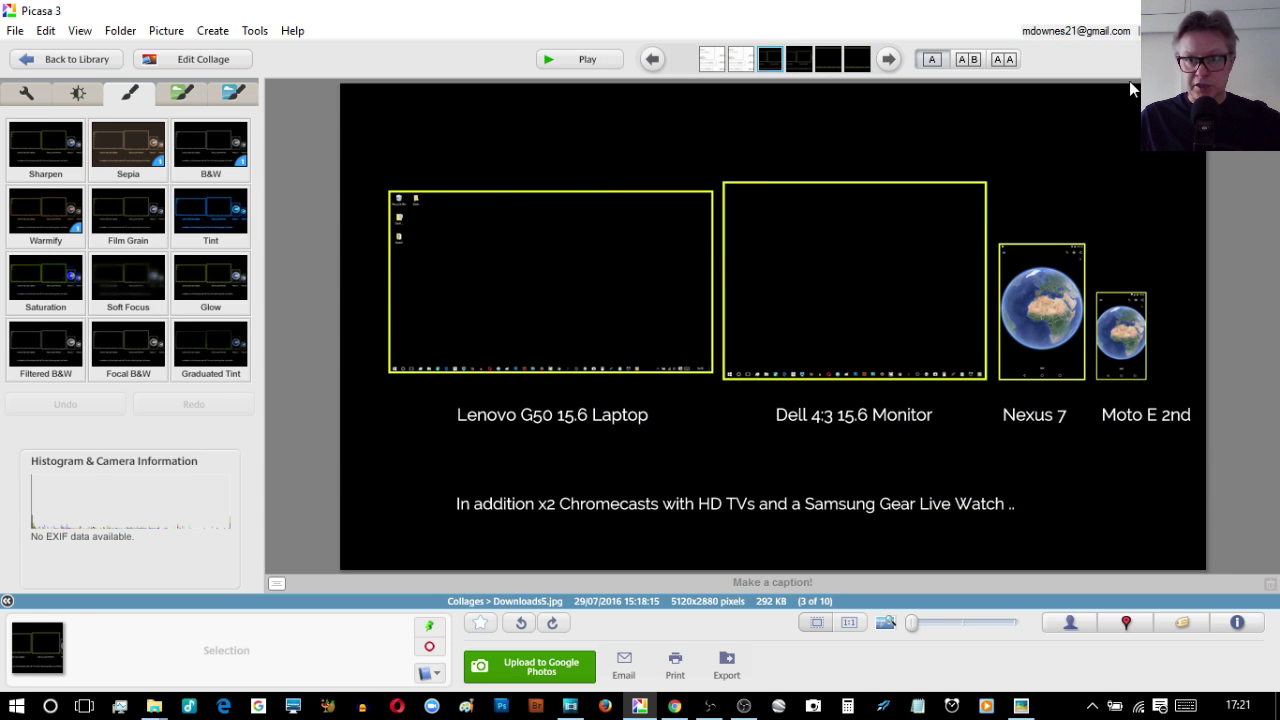
{"action": "key", "text": "super+d"}
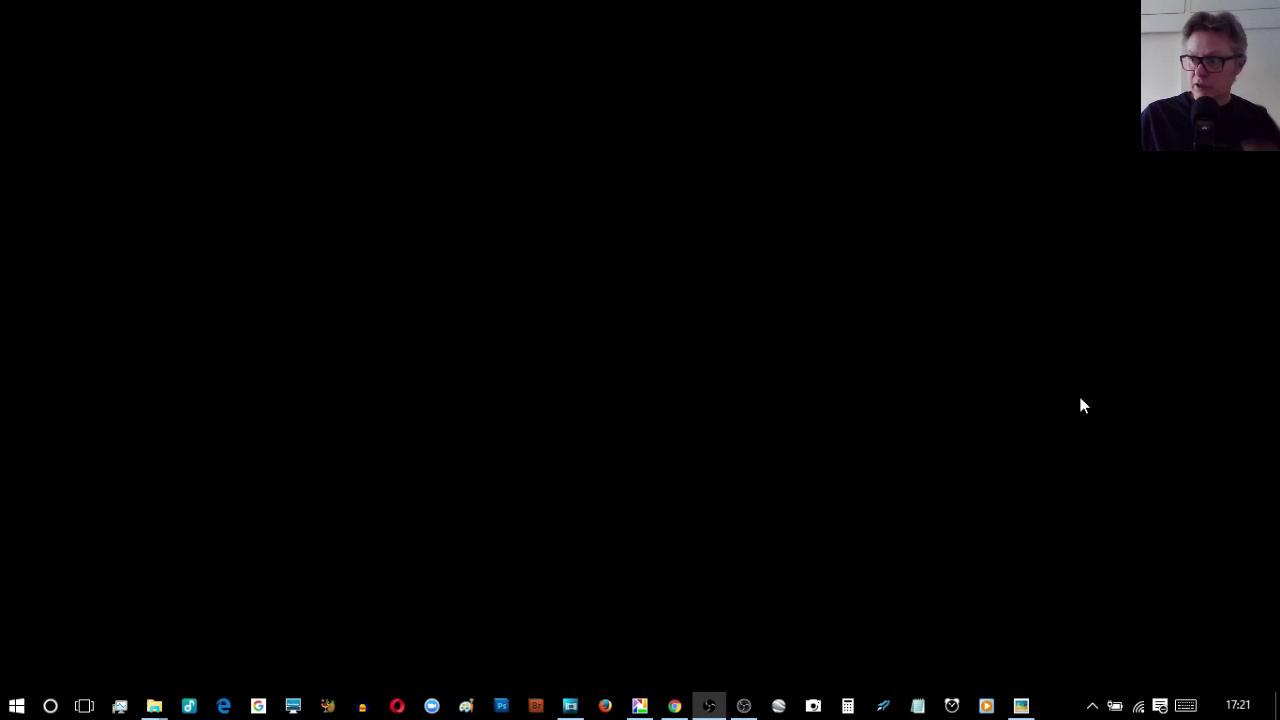